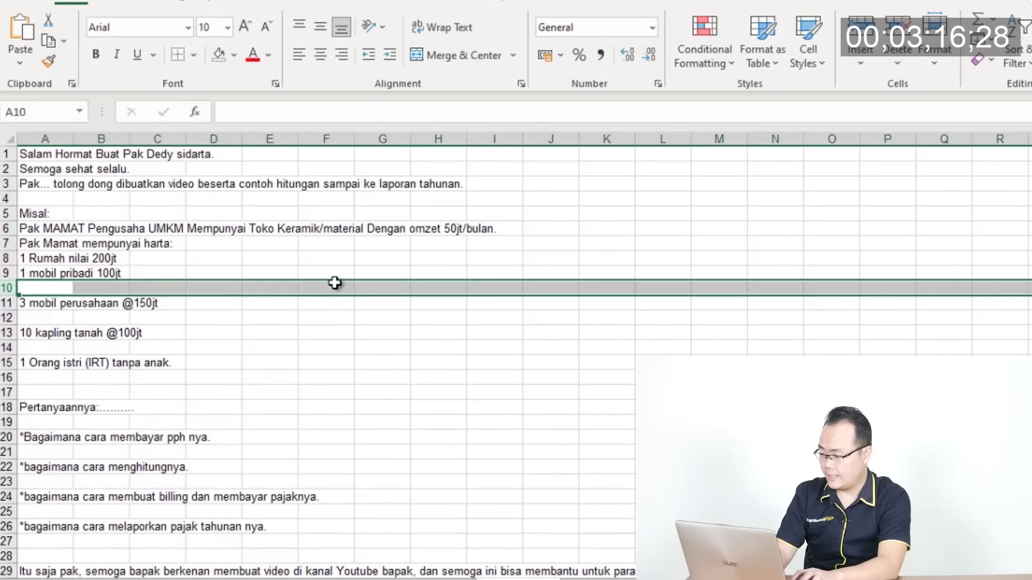
Delete the empty rows 10 through 18 between the letter's questions
key("ctrl+minus")
key("Down")
key("shift+space")
key("ctrl+minus")
key("Down")
key("Down")
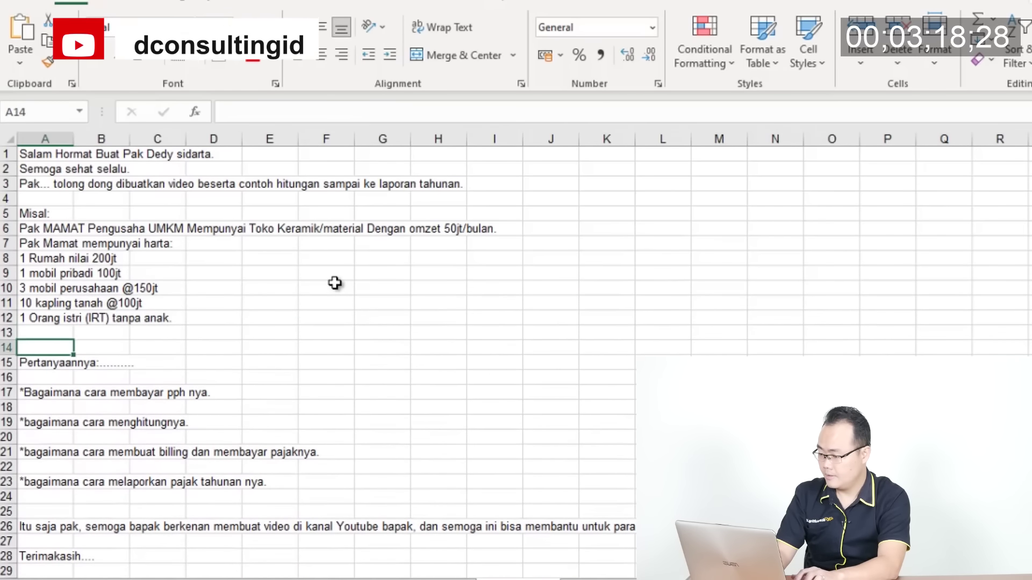
key("shift+space")
key("ctrl+minus")
key("Down")
key("shift+space")
key("ctrl+minus")
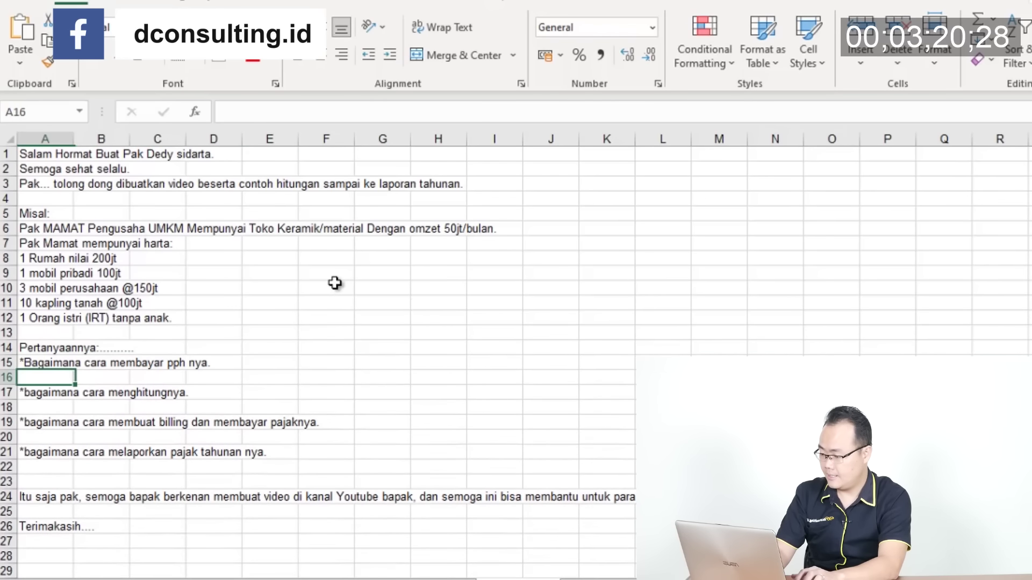
key("Down")
key("shift+space")
key("ctrl+minus")
key("Down")
key("shift+space")
key("Menu")
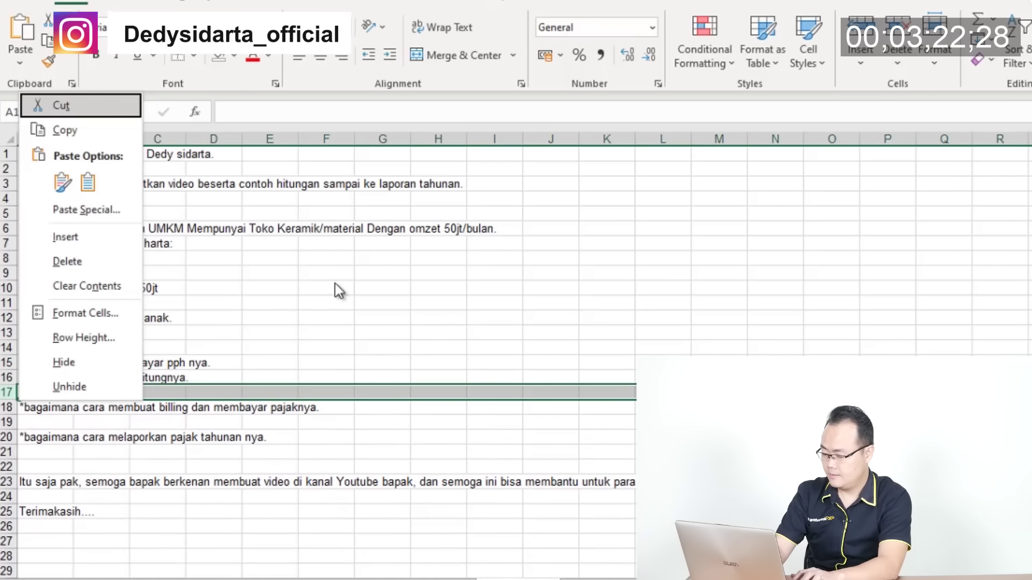
key("d")
key("Down")
key("shift+space")
key("Menu")
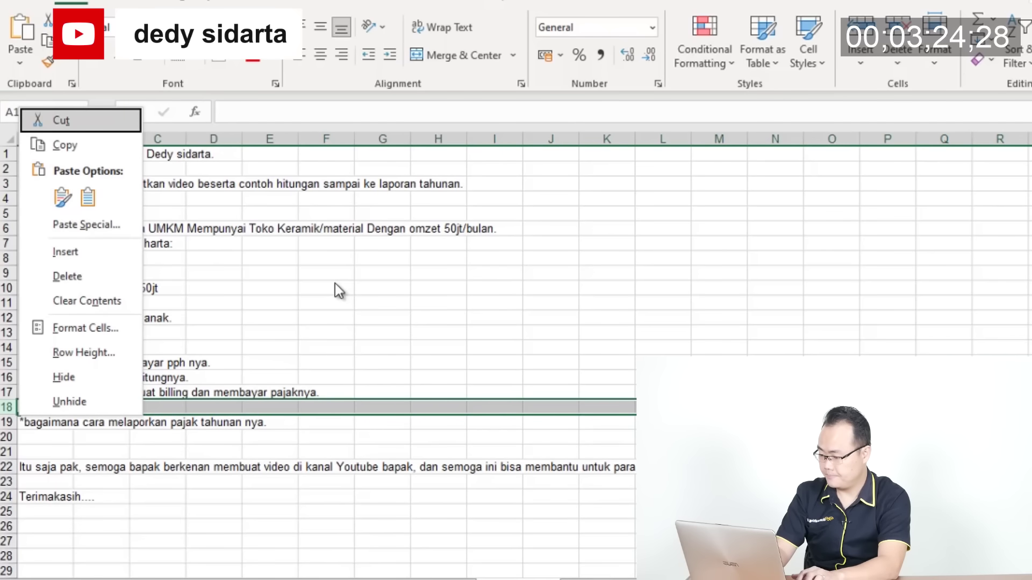
key("d")
key("Down")
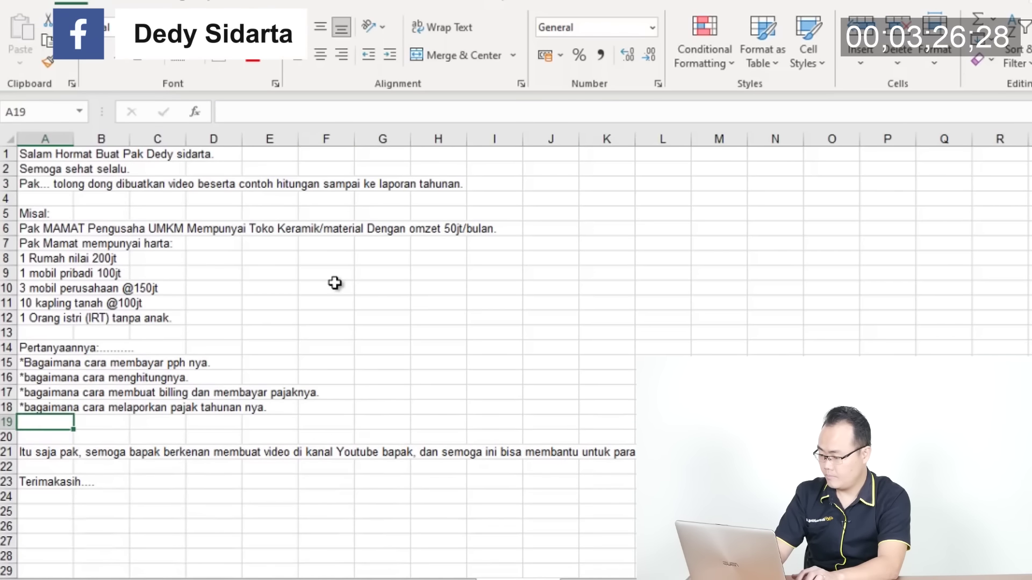
Delete the empty rows below the questions, including the one above Terimakasih
key("shift+space")
key("shift+Down")
key("ctrl+minus")
key("Down")
key("shift+space")
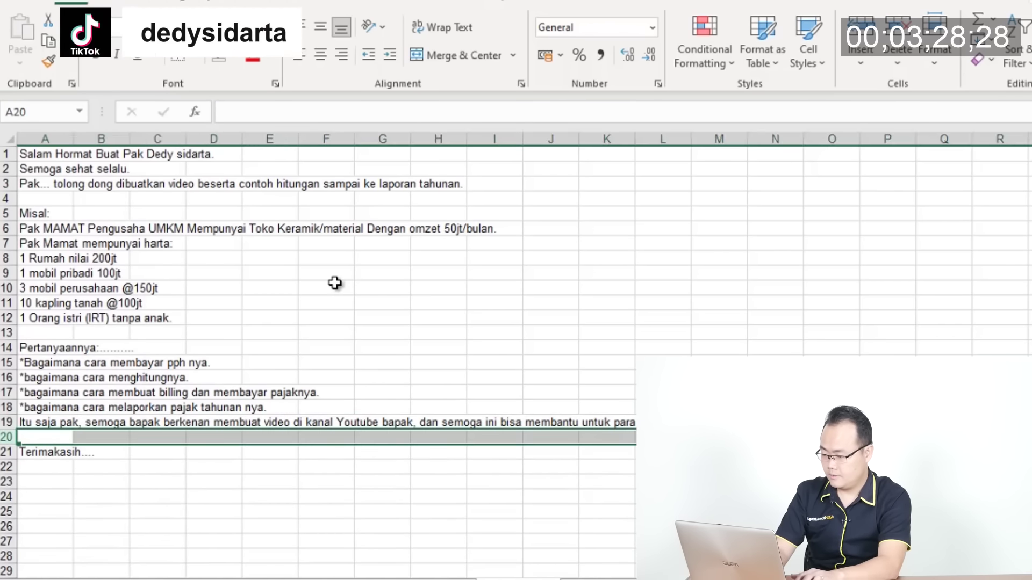
key("ctrl+minus")
Move the closing sentence's tail, from 'semoga' onward, out of A19 into a new row 20
key("Up")
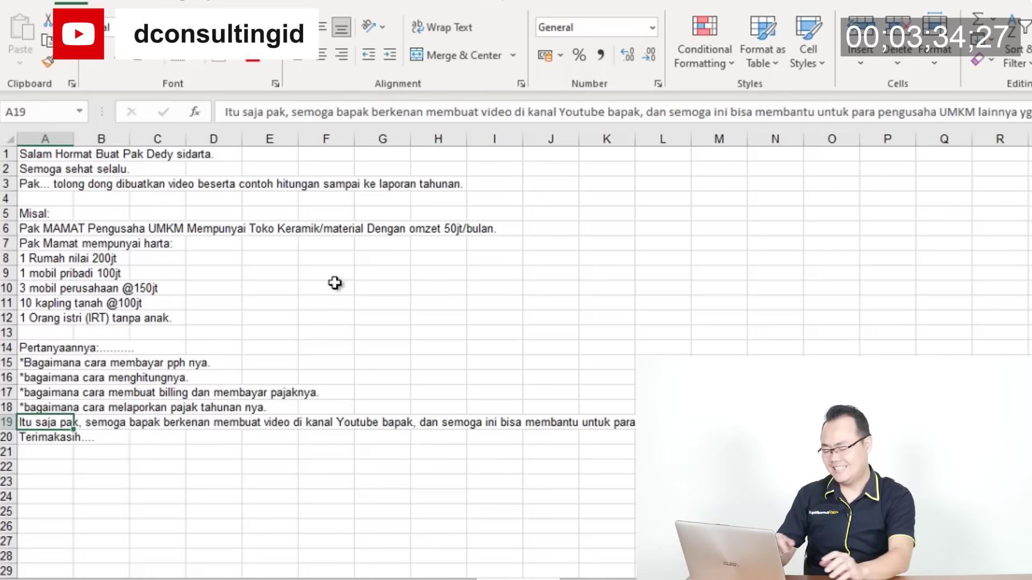
key("F2")
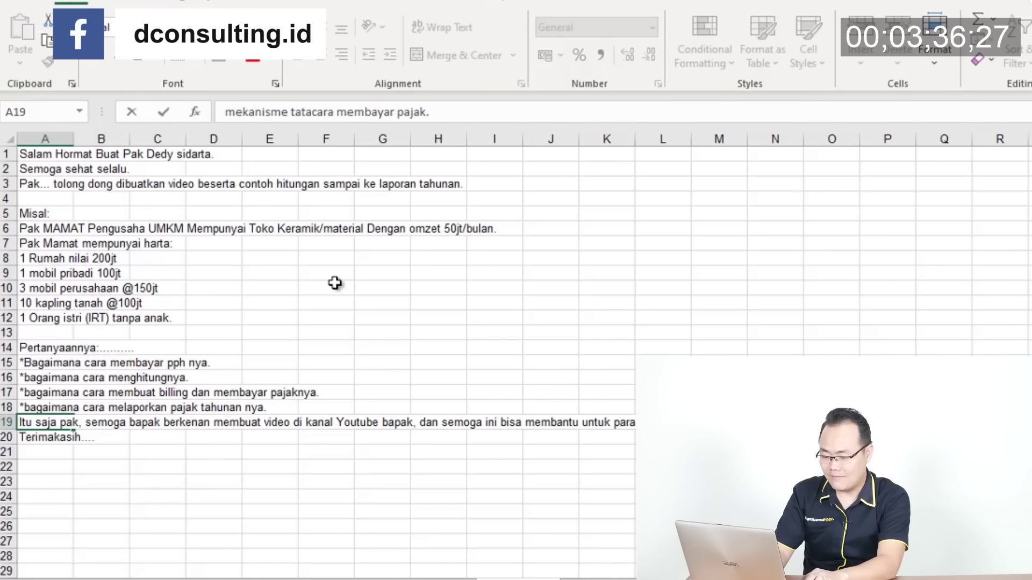
key("ctrl+shift+Left")
key("ctrl+shift+Left")
key("ctrl+shift+Left")
key("ctrl+shift+Left")
key("ctrl+shift+Left")
key("ctrl+shift+Left")
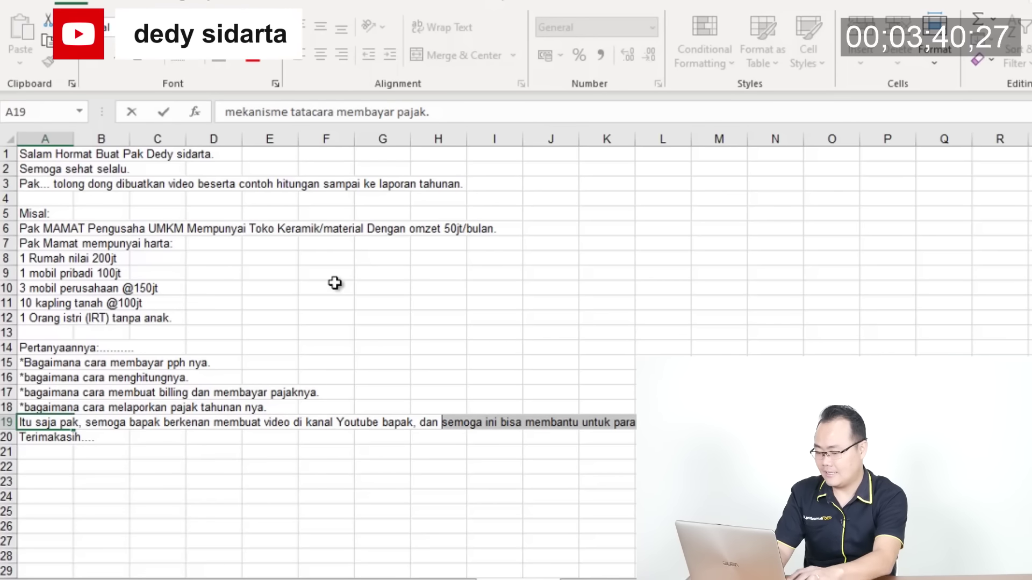
key("BackSpace")
key("Return")
key("shift+space")
key("ctrl+plus")
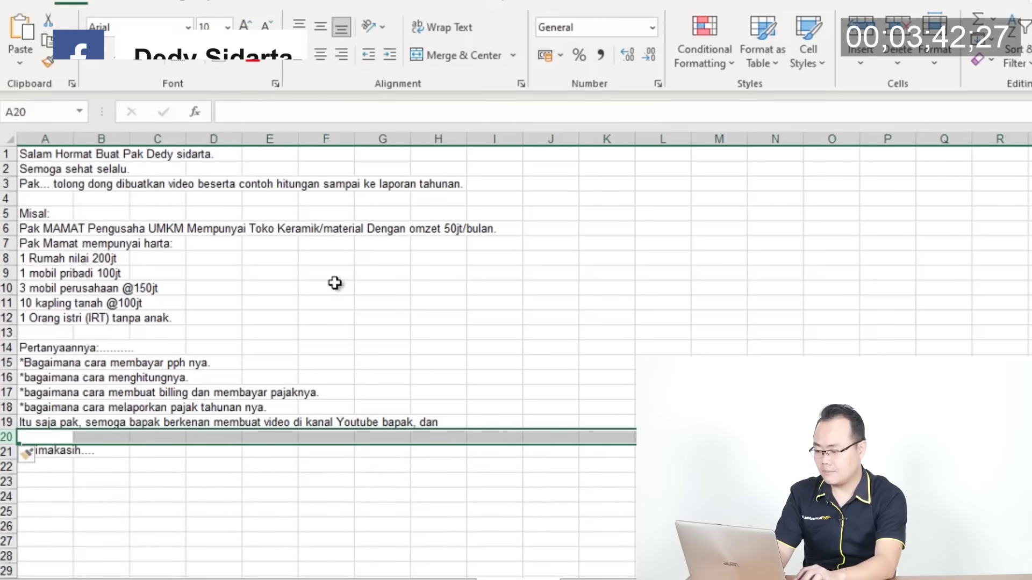
key("Up")
key("Down")
type("semoga ini bisa membantu untuk para pengusaha UMKM lainnya yg masih awam tentang mekanisme tatacara membayar pajak.")
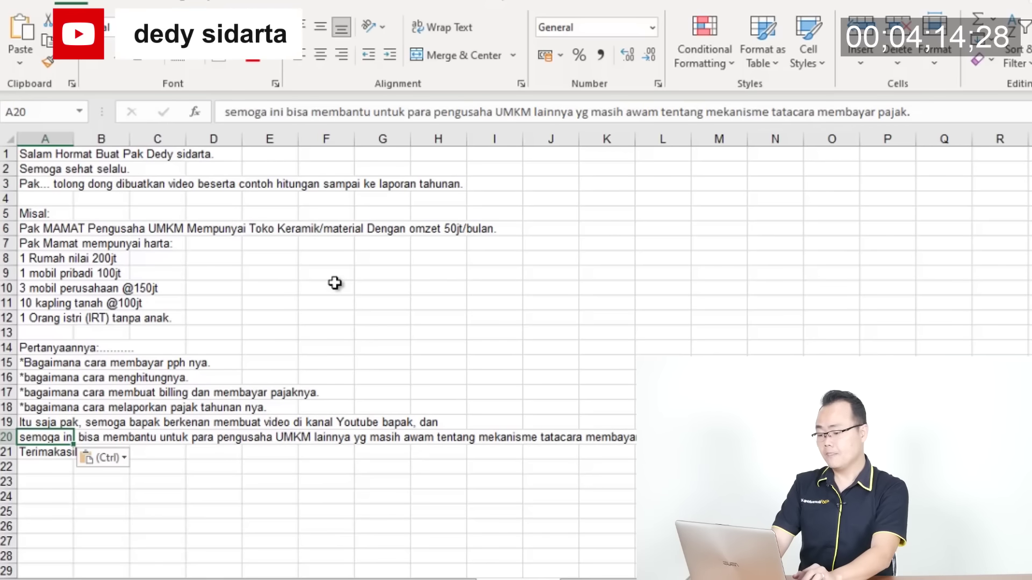
Move to the empty area below the letter and cancel the unfinished entry in A25
key("Right")
key("Right")
key("Right")
key("Right")
key("Right")
key("Right")
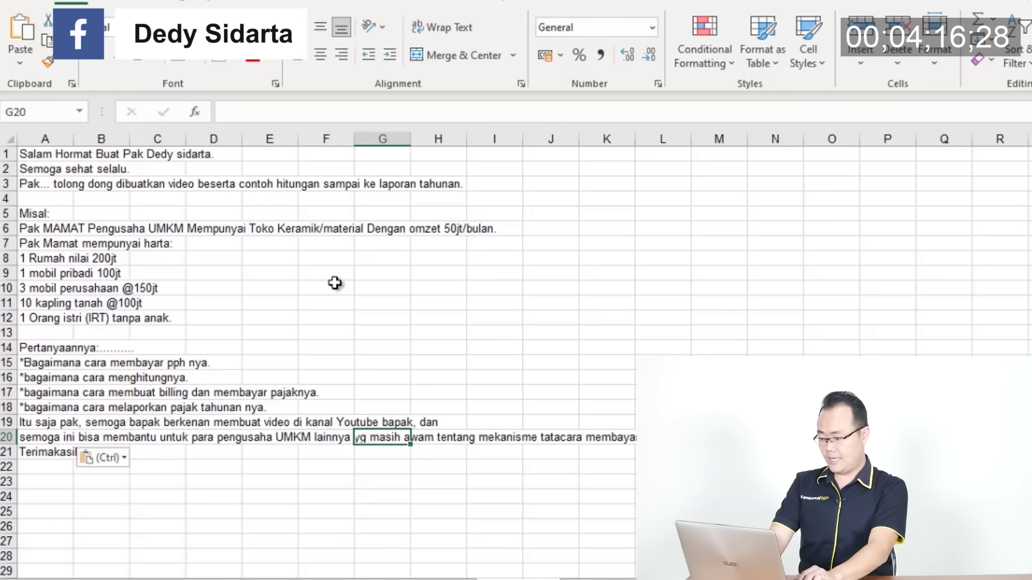
key("Left")
key("Up")
key("Up")
key("Up")
key("Down")
key("Down")
key("Down")
key("Down")
key("Down")
key("Down")
key("Down")
key("Left")
key("Left")
key("Left")
key("Left")
key("Left")
key("Down")
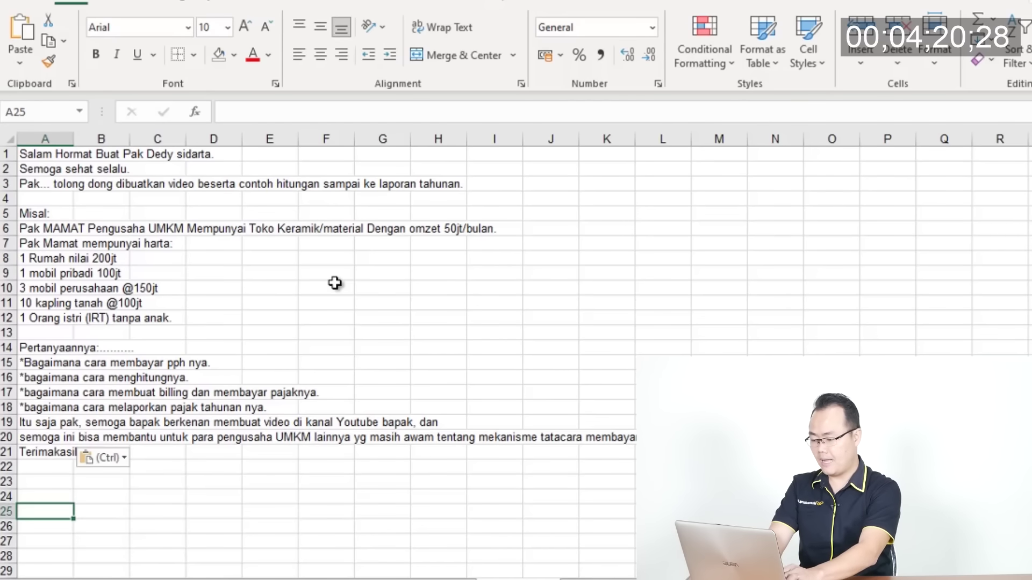
type("Pak M")
key("Escape")
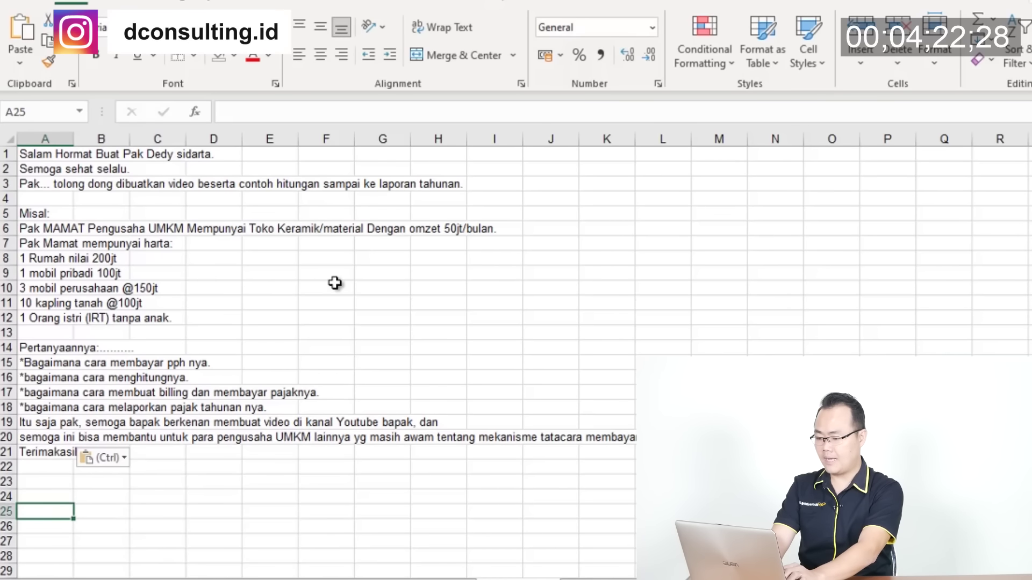
Enter the label Omzet in A25 and 50.000.000 in B25 with thousands separators
type("Omzet")
key("Return")
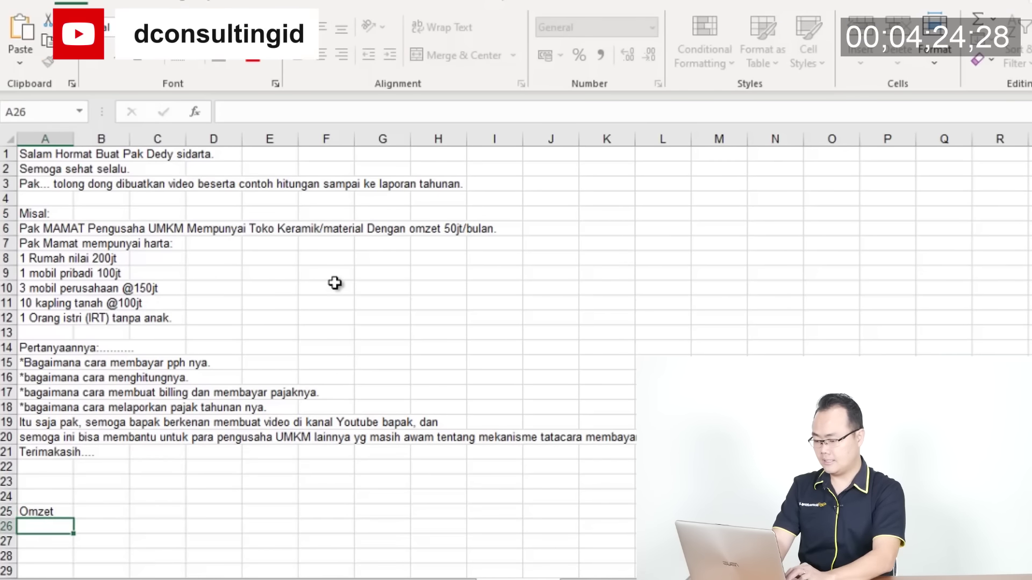
scroll(335, 283, "up", 3, "ctrl")
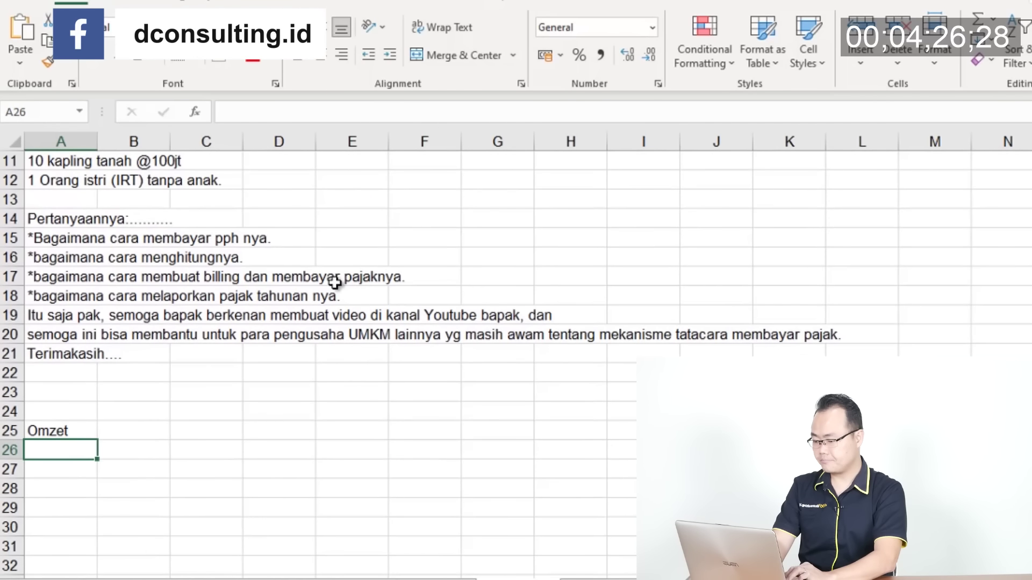
left_click(117, 426)
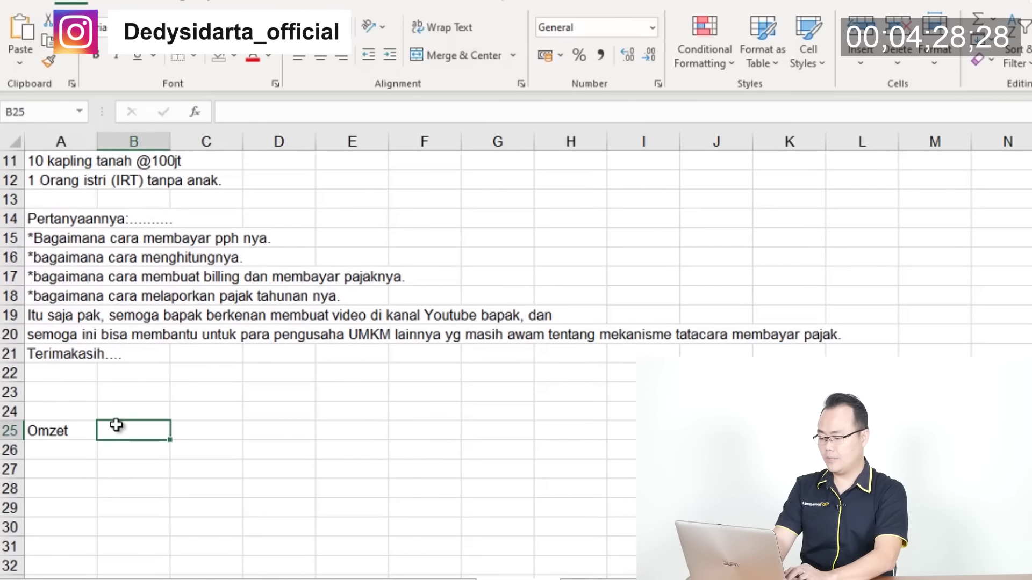
scroll(116, 425, "down", 1)
type("5")
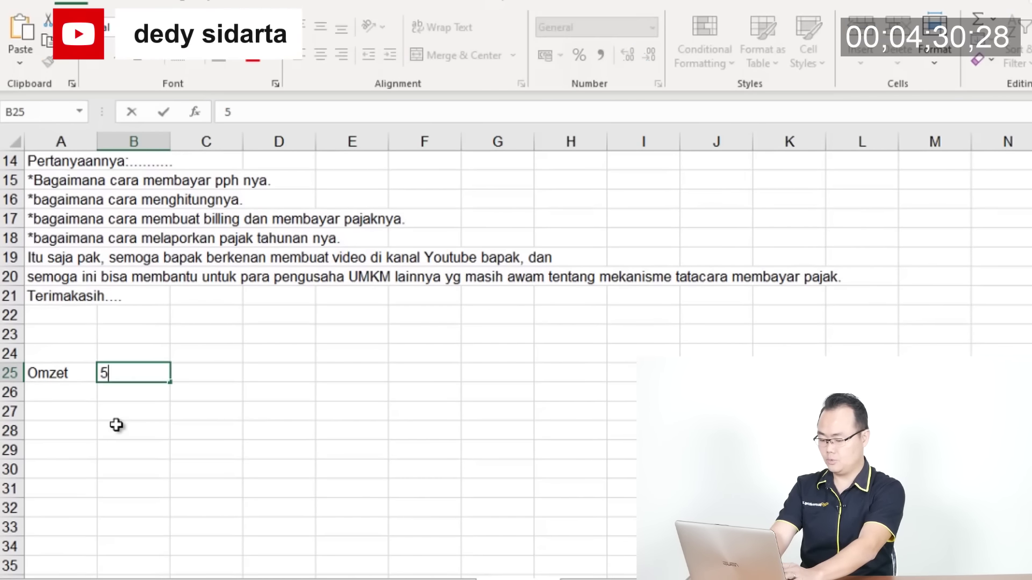
type("0000000")
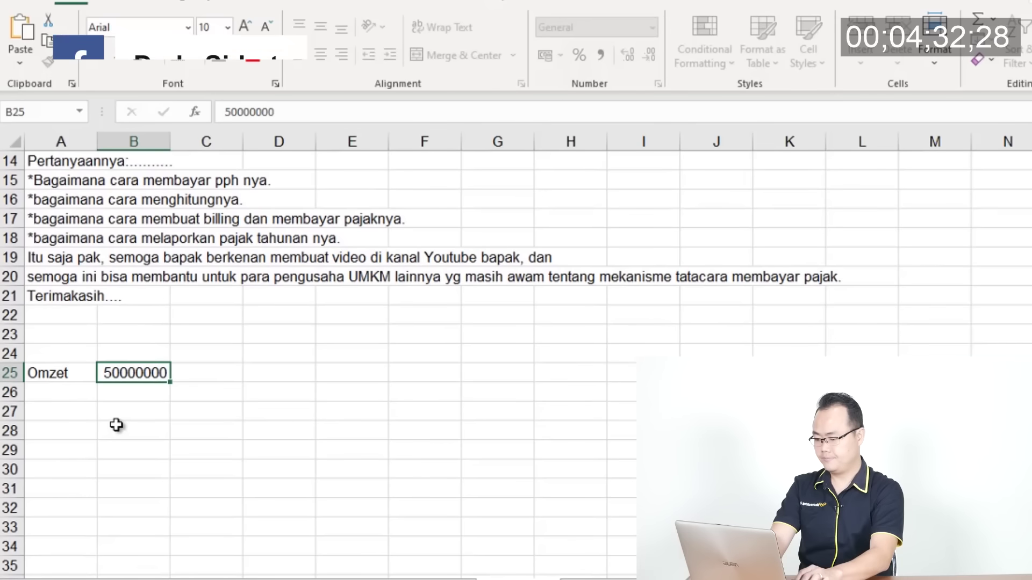
key("ctrl+Return")
key("Return")
Add the heading 'Omzet/bulan' in B24 above the turnover value
key("Up")
key("Up")
key("Right")
key("Left")
type("OMZet/")
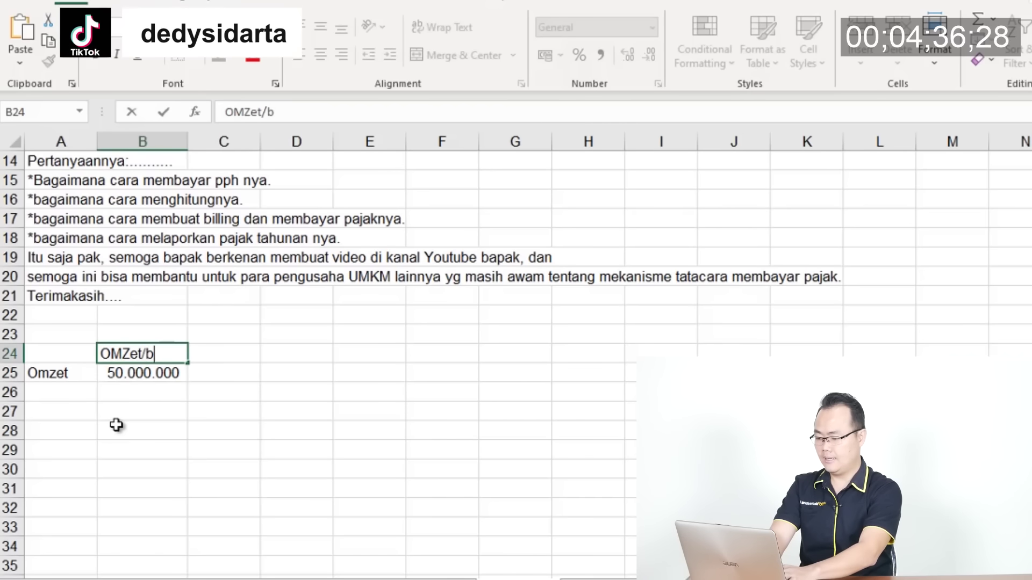
type("bulan")
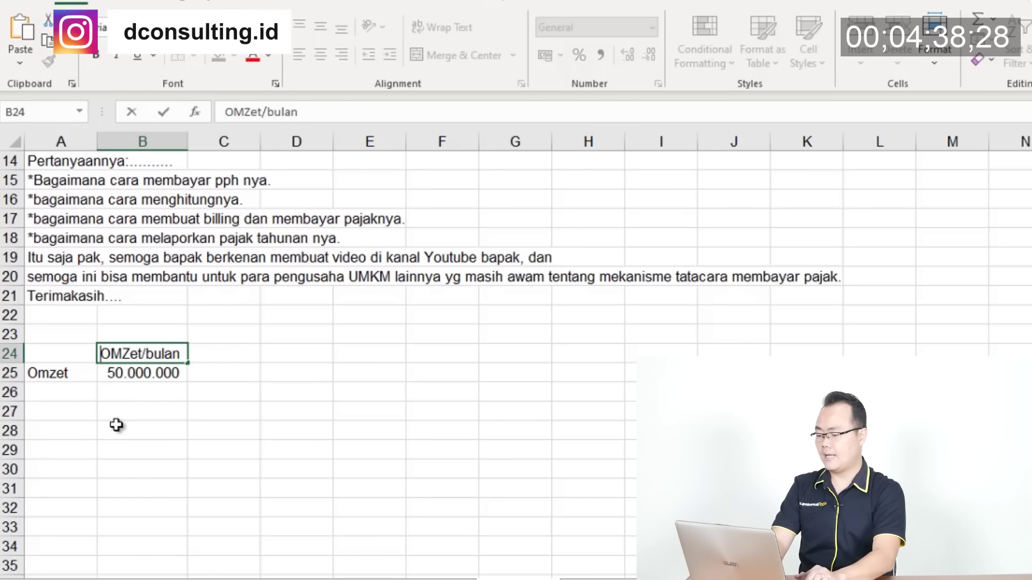
type("mz")
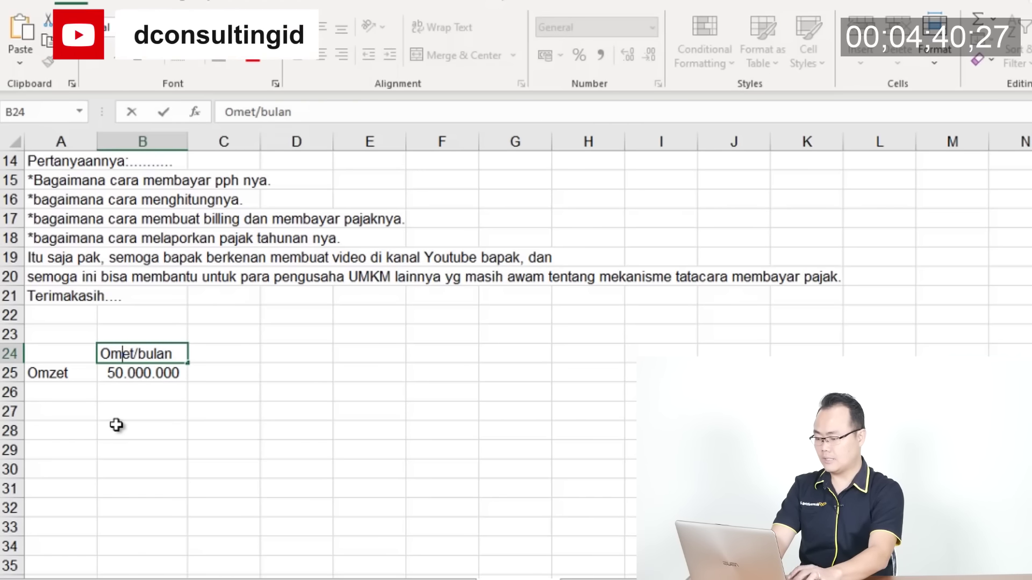
key("Return")
key("Up")
key("Right")
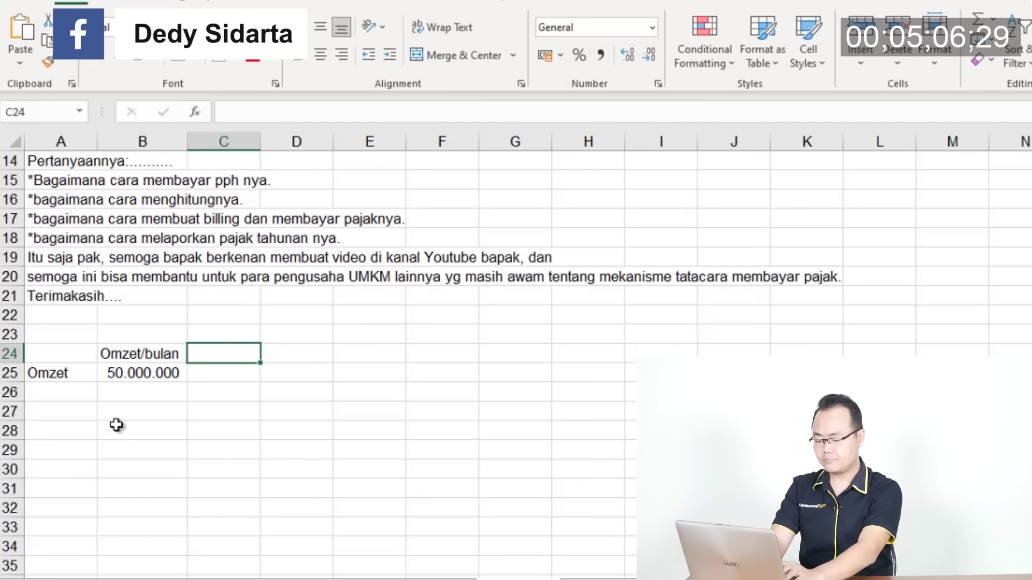
Add the 'Omzet setahun' heading in C24 and compute yearly turnover =B25*12 in C25
type("MO")
key("BackSpace")
key("BackSpace")
type("OMz")
key("BackSpace")
key("BackSpace")
type("mzet setahun")
key("Return")
type("=")
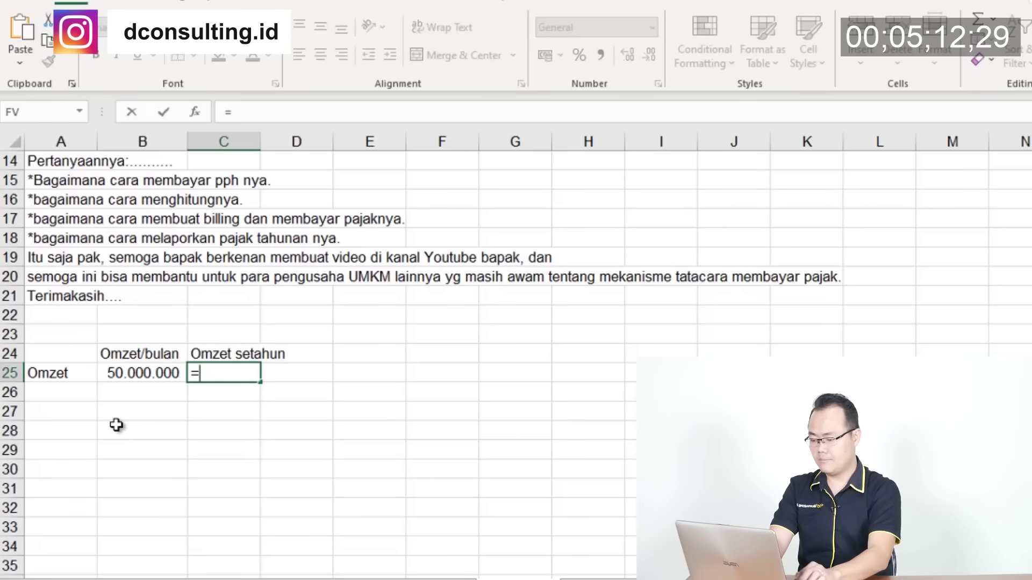
key("Left")
type("*12")
key("Return")
Label D24 'Pajak dibayar' and autofit column D to the heading
key("Up")
key("Up")
key("Down")
key("Up")
key("Right")
type("Pajak")
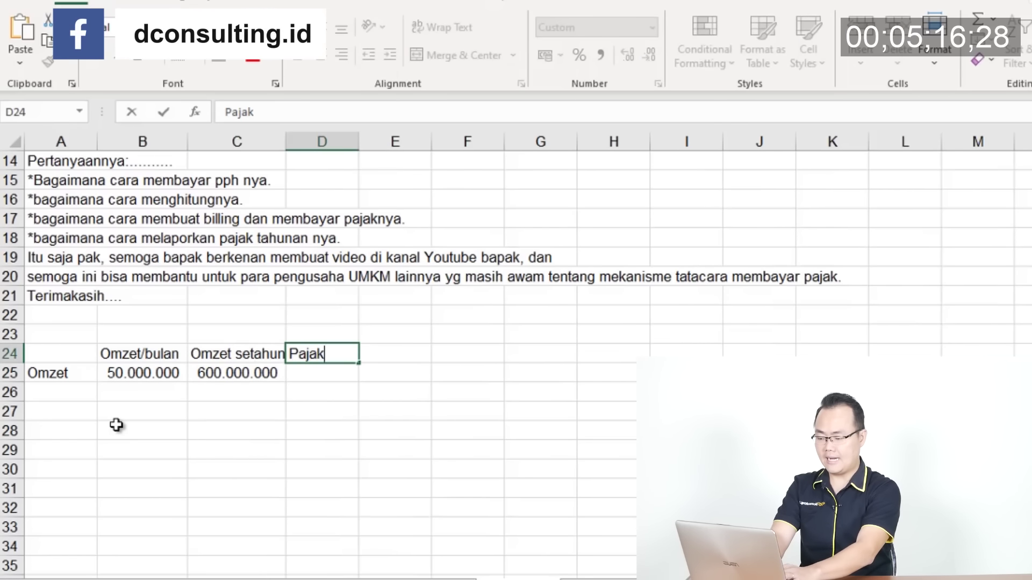
type(" dibayar")
key("ctrl+Return")
key("alt+h")
key("o")
key("i")
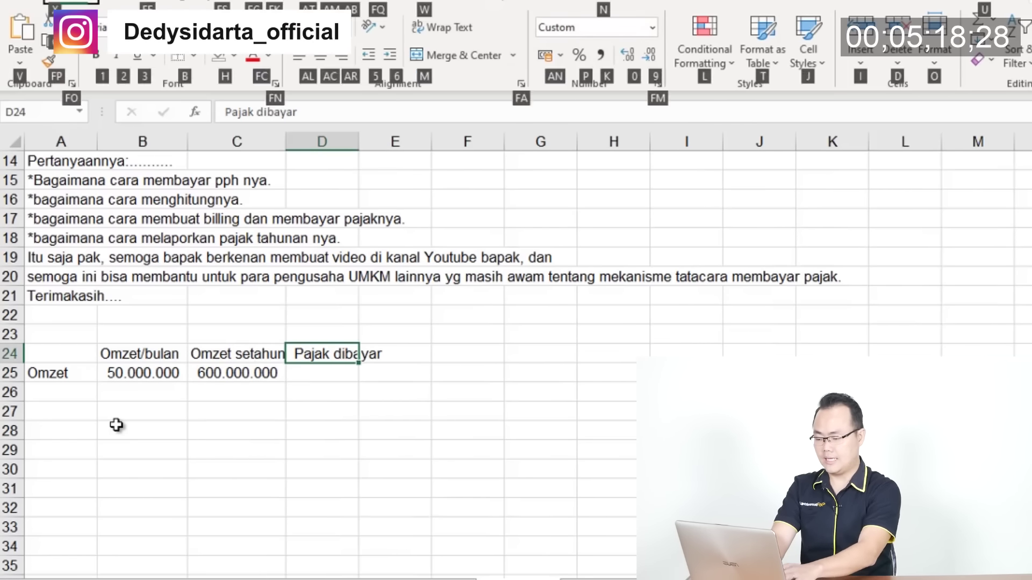
Enter a tax formula in D25 multiplying yearly turnover C25 by 0,5%
key("Down")
type("=")
key("Left")
type("*0,%")
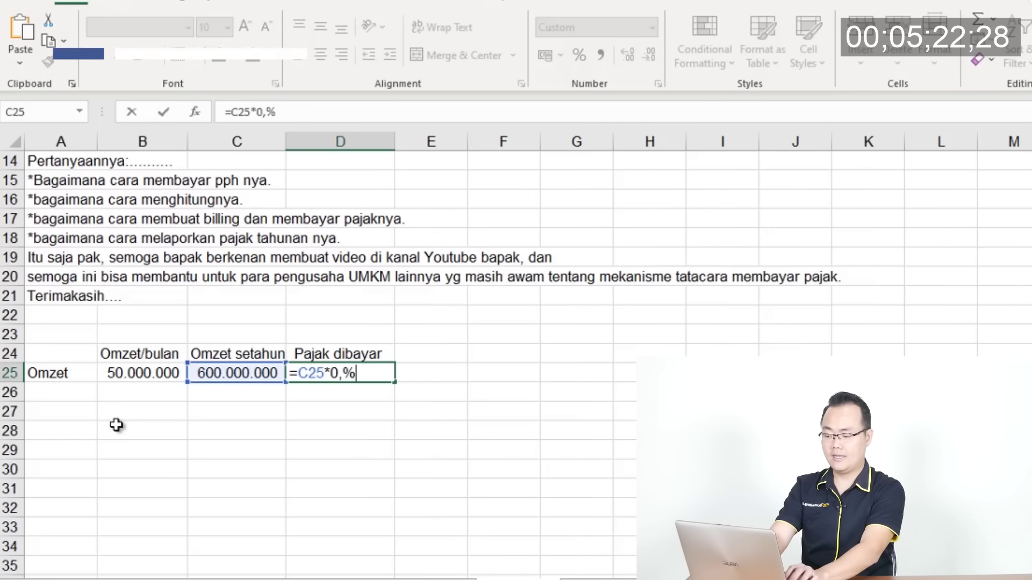
type("%")
key("Return")
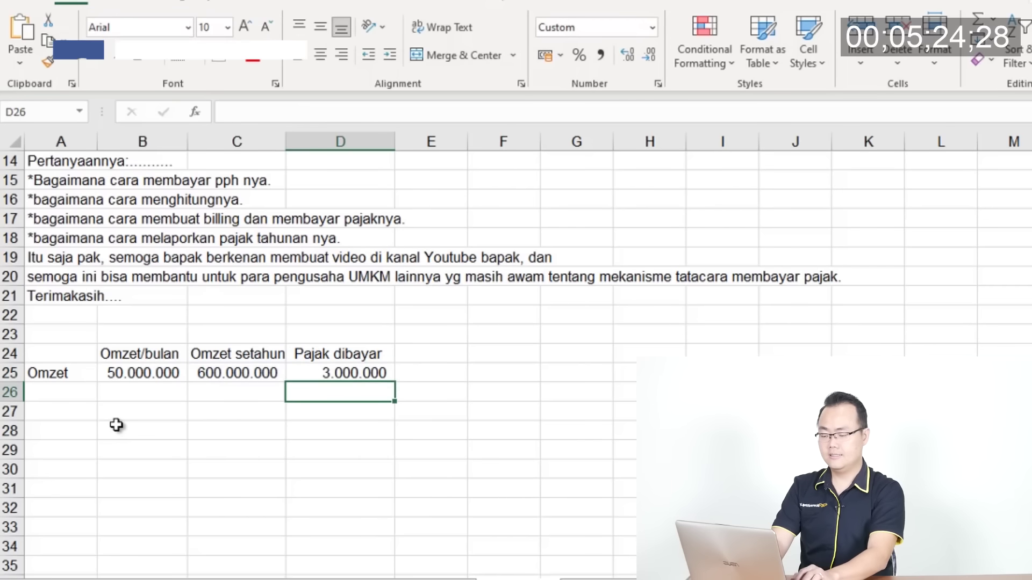
key("Up")
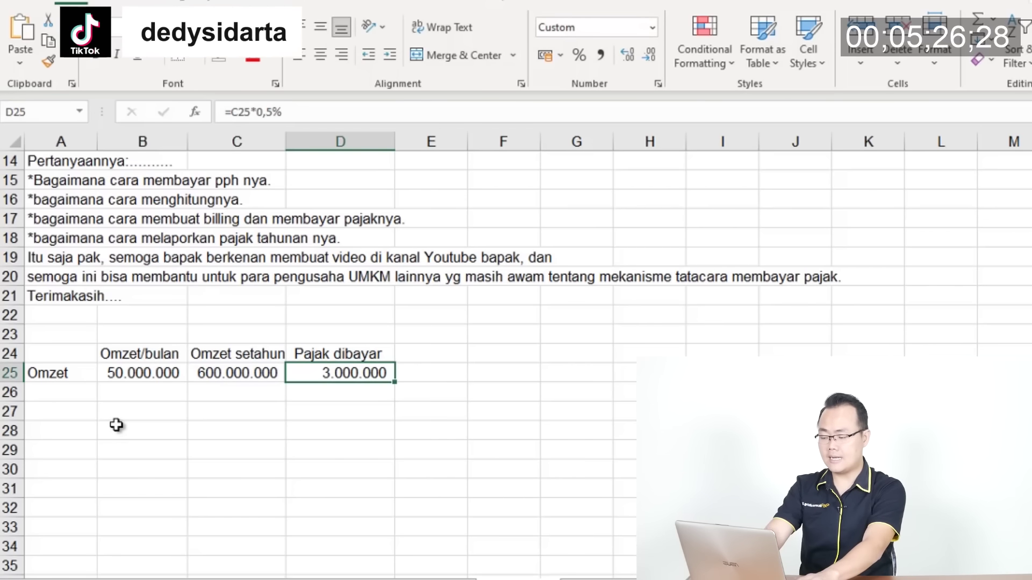
key("F2")
key("Right")
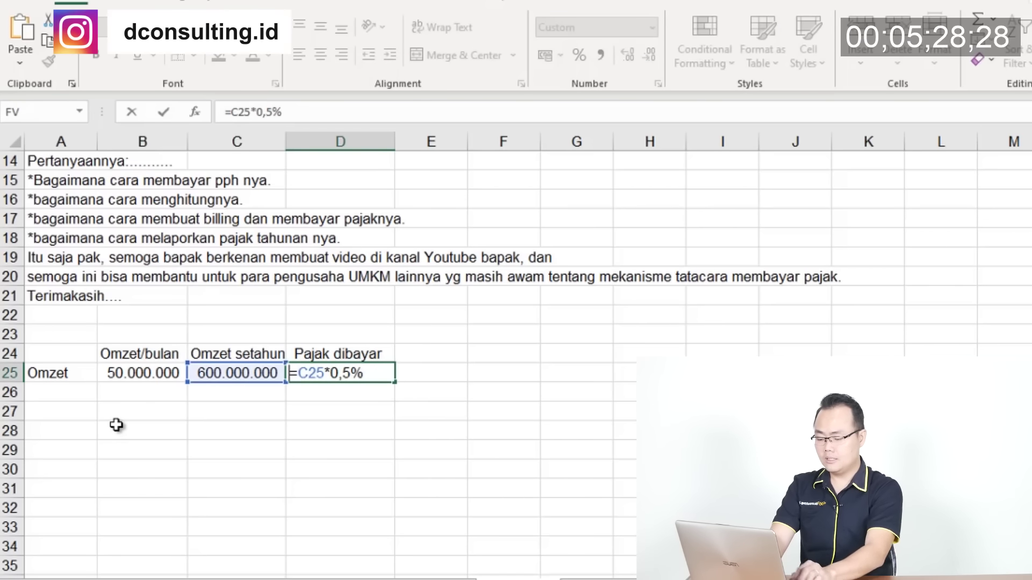
type("(")
key("Right")
key("Right")
type("-500")
type("000000")
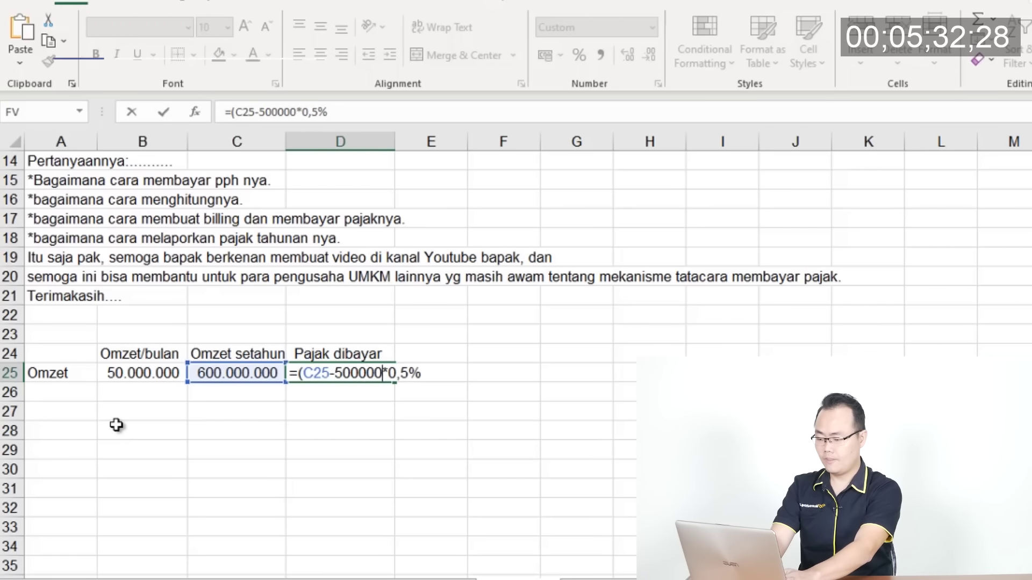
type(")")
key("Return")
key("Up")
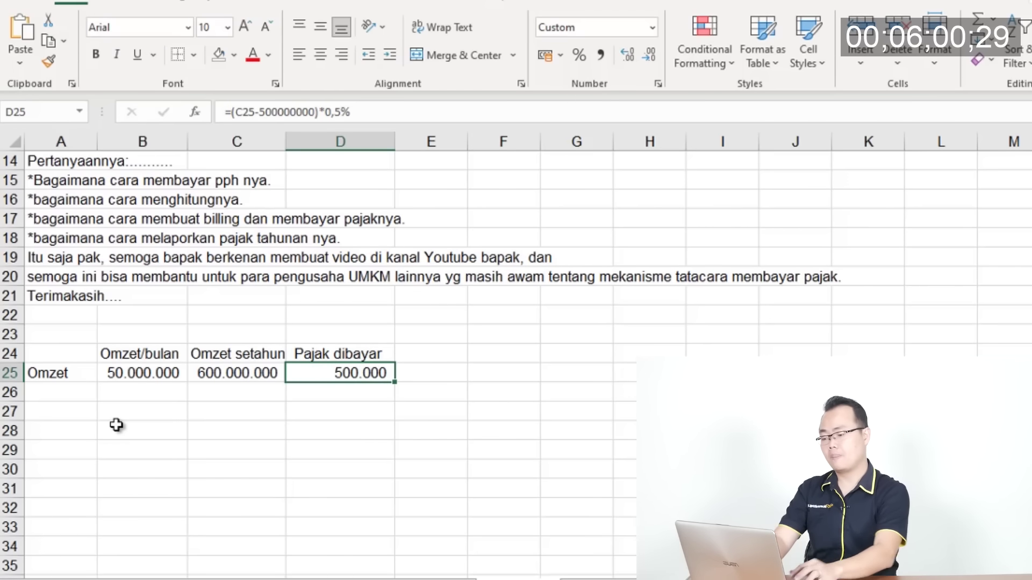
Make the Pajak dibayar heading in D24 bold
key("Down")
key("Down")
key("Up")
key("Up")
key("Up")
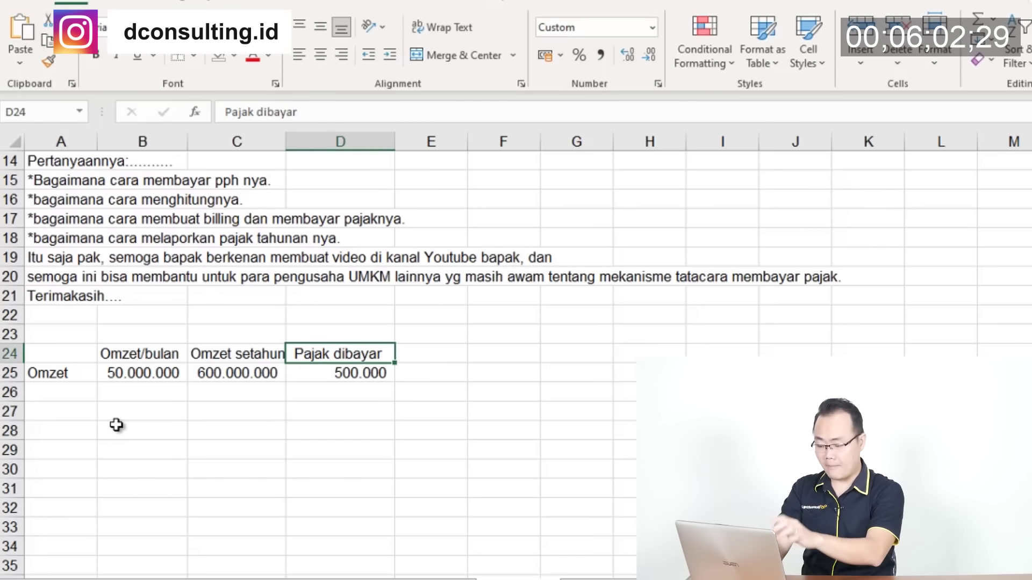
key("ctrl+b")
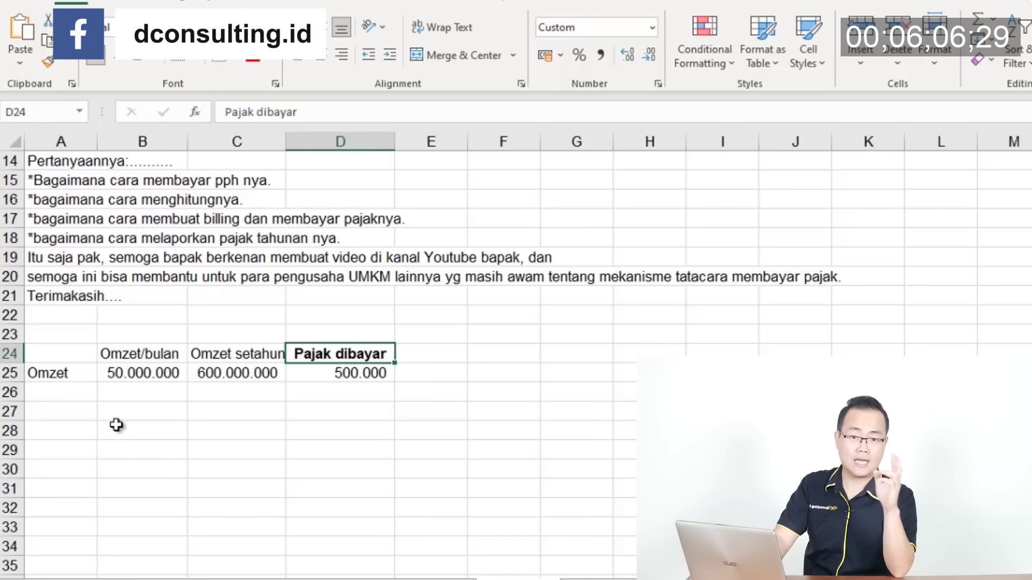
Enter Untung in A26 and profit =C25*20% (120.000.000) in C26
key("Down")
key("Down")
key("Down")
key("Down")
key("Up")
key("Up")
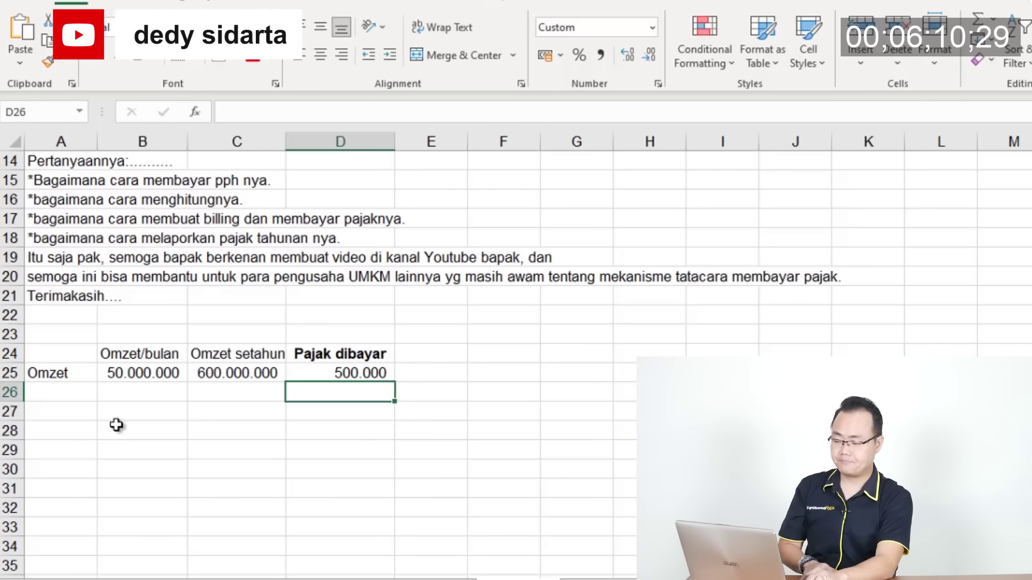
key("Left")
key("Left")
key("Left")
key("Down")
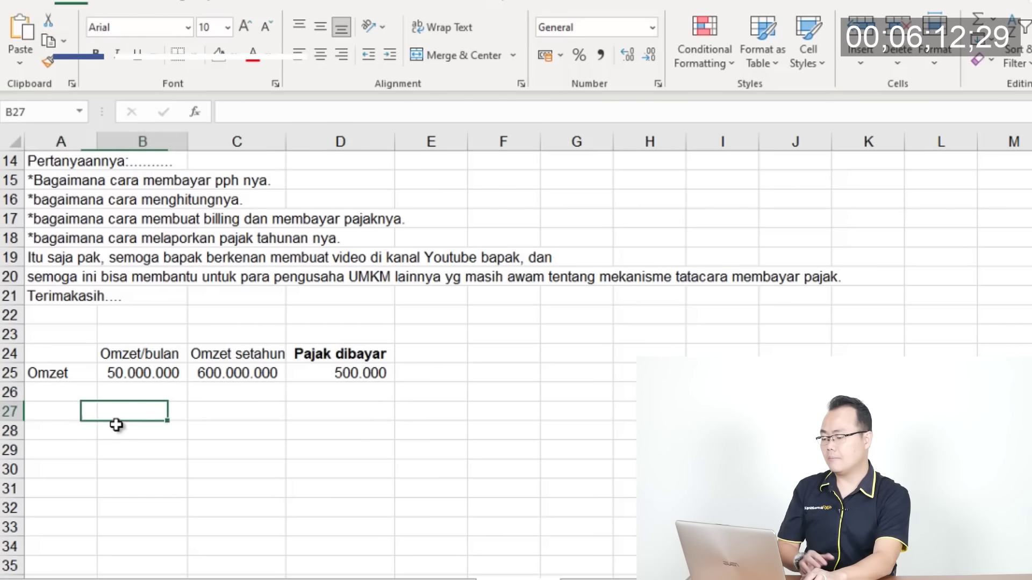
key("Up")
type("Untung")
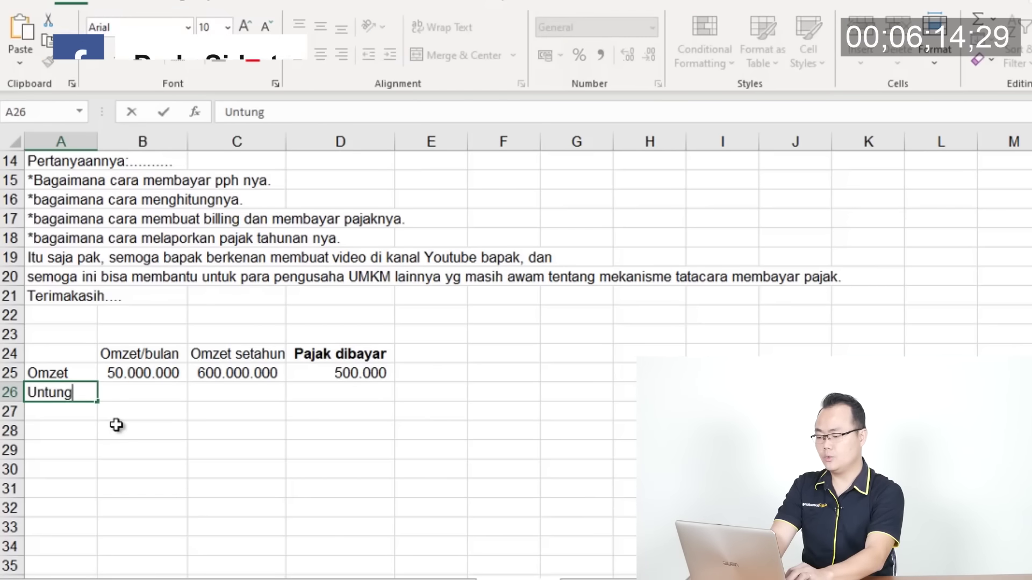
key("Right")
key("Up")
key("Down")
key("Right")
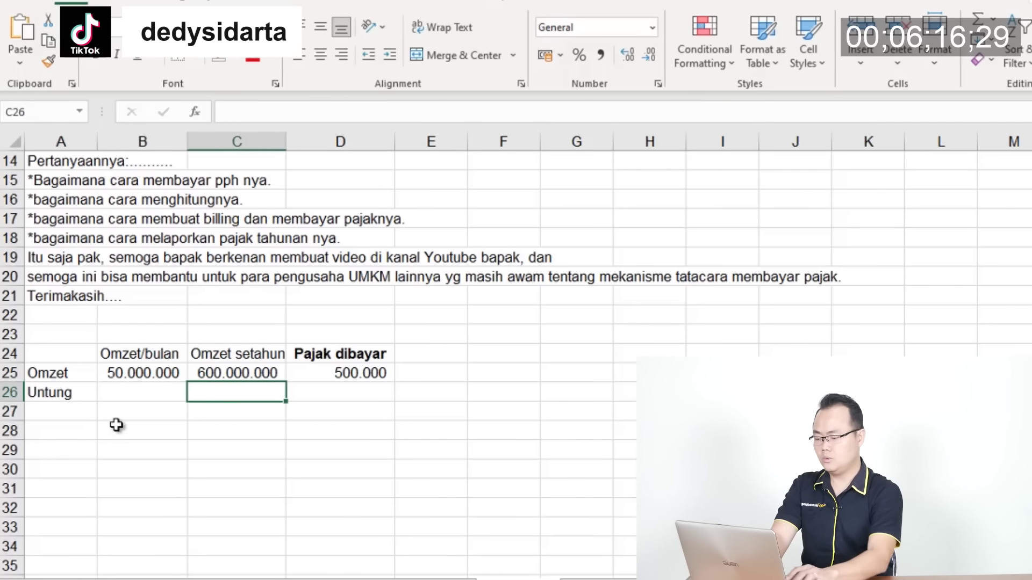
type("=")
key("Up")
type("*20%")
key("Return")
key("Up")
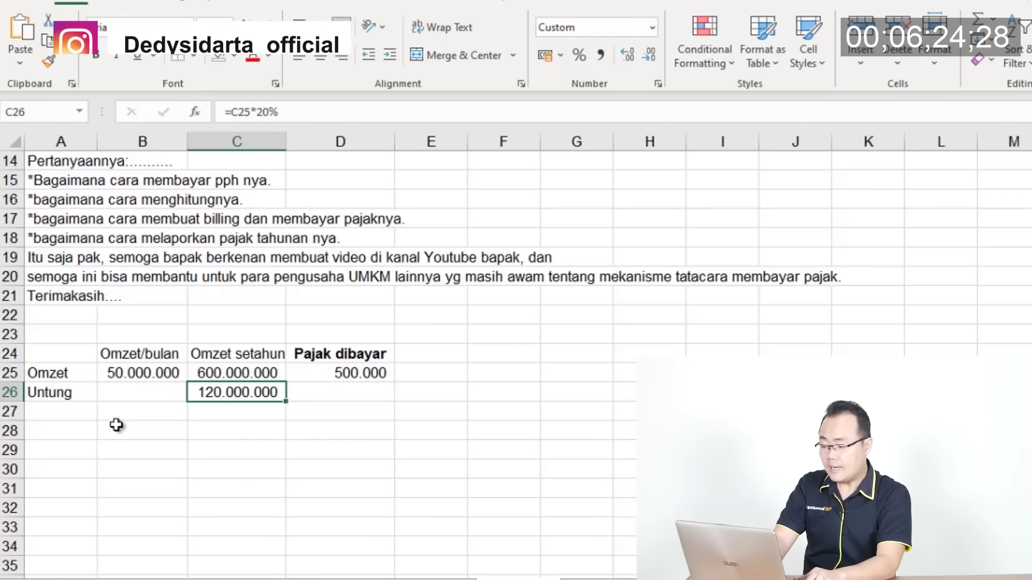
Bold the Untung row across A26:C26
key("Left")
key("Left")
key("shift+Right")
key("shift+Right")
key("ctrl+b")
key("Down")
key("Down")
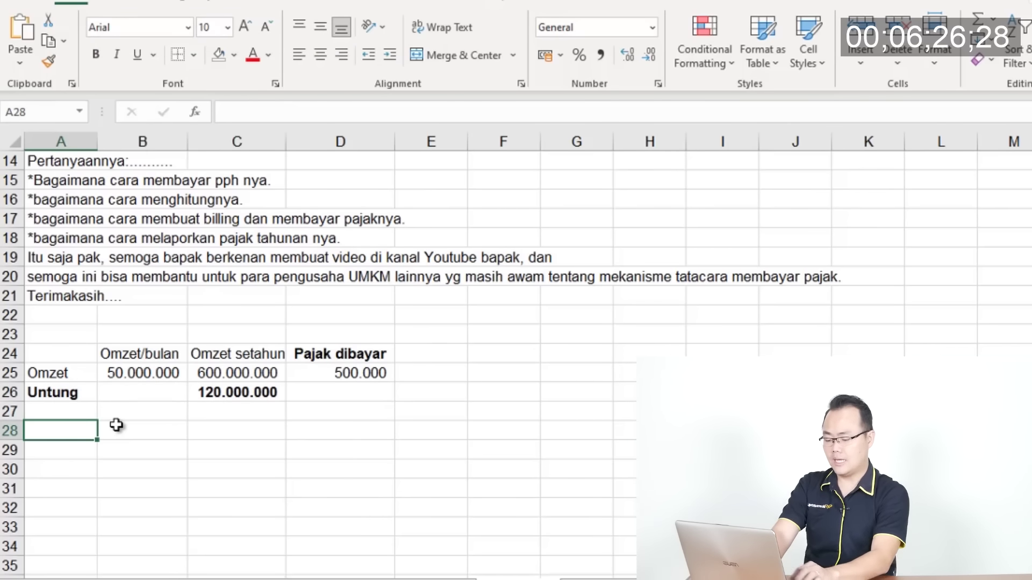
Enter 'Kurangi dengan :' in A28, then Biaya hidup with =8000000*12 (96.000.000) in C29
type("Kurangi dengan ")
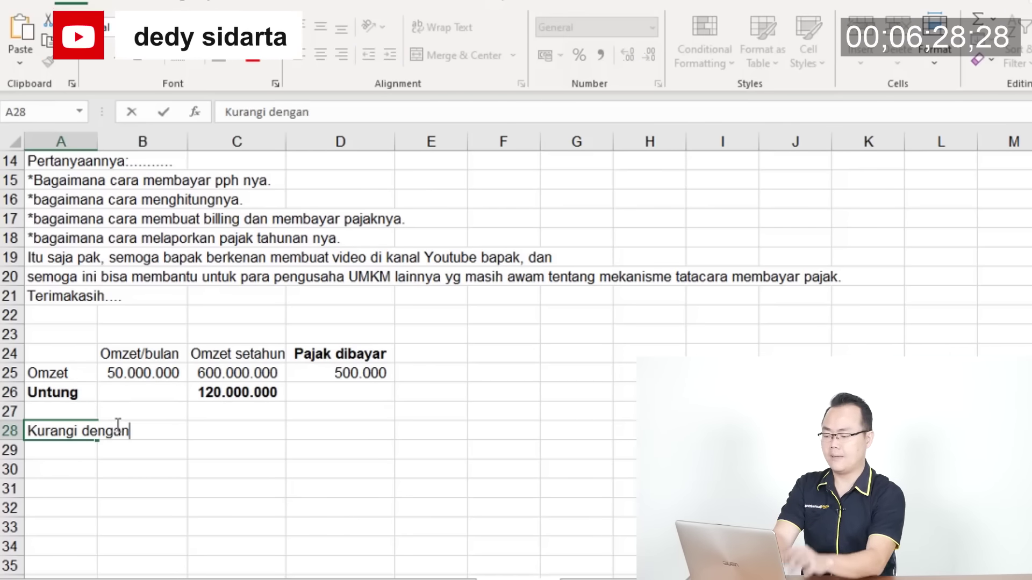
type(":")
key("Return")
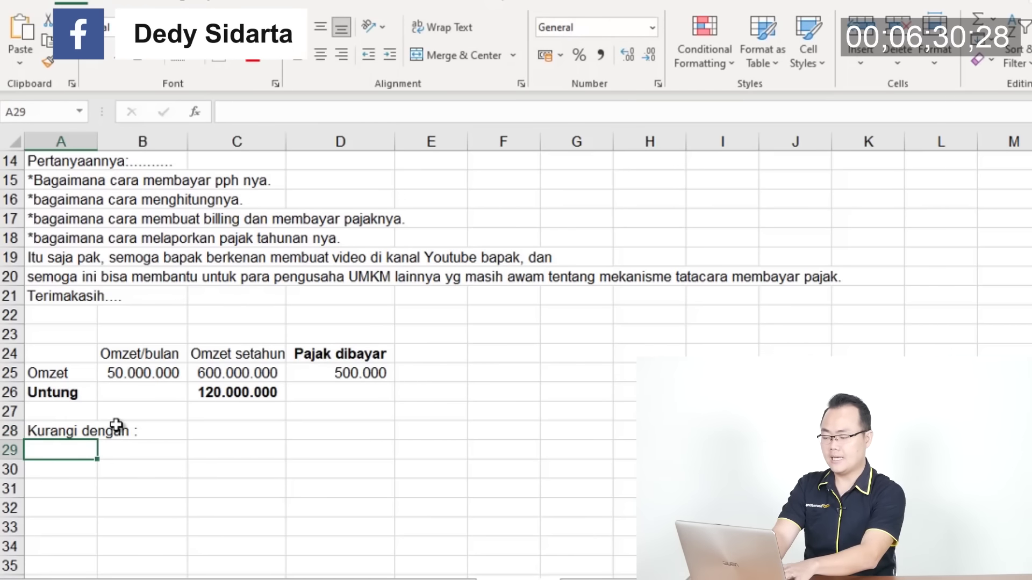
type("Biaya hidup")
key("Return")
key("Up")
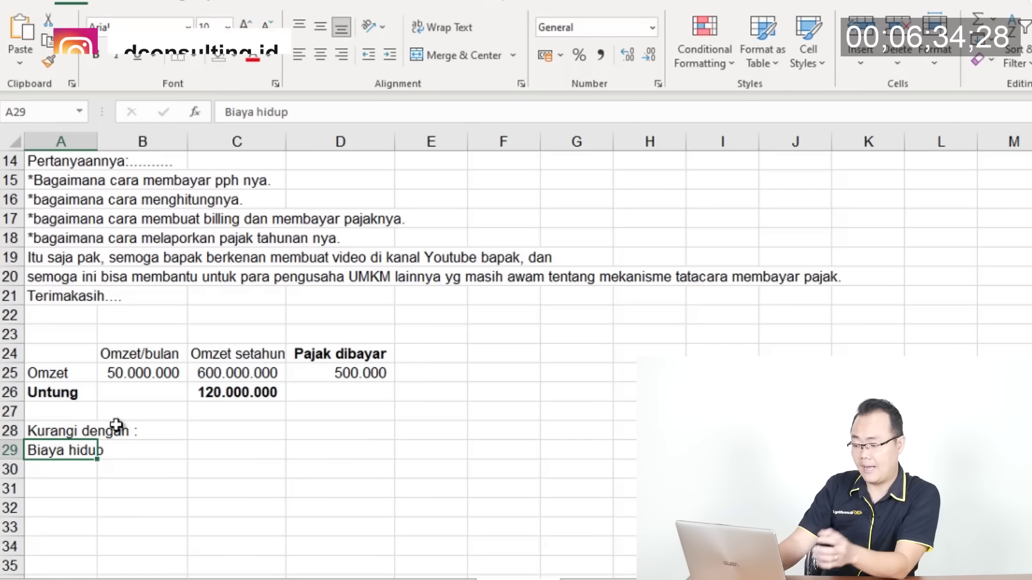
key("Right")
key("Right")
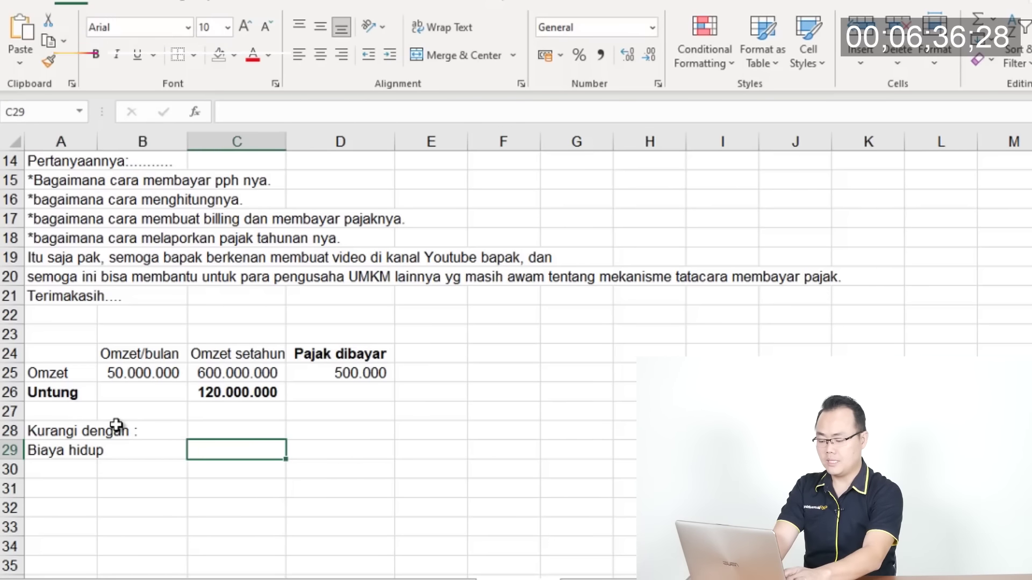
type("=")
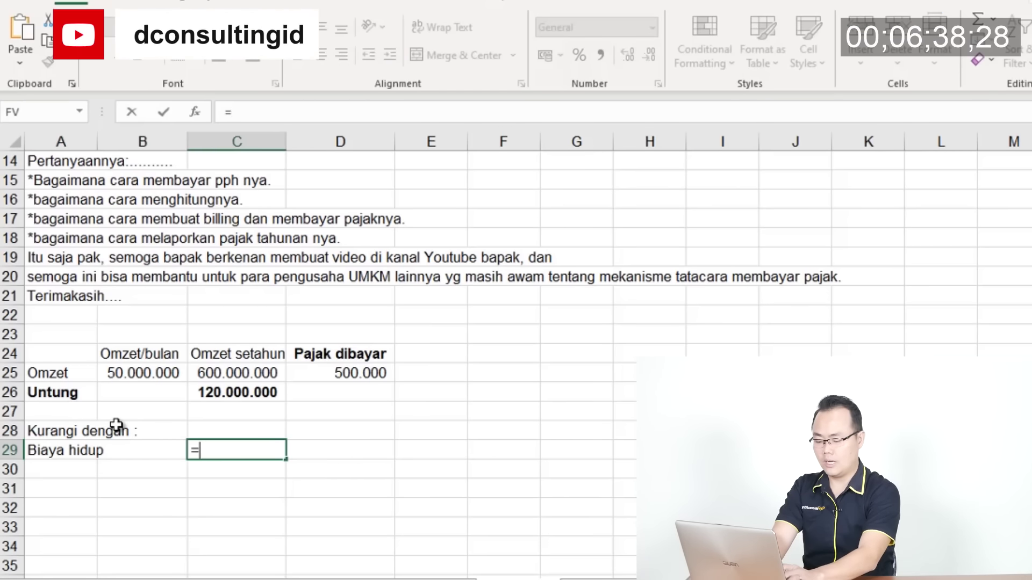
key("BackSpace")
type("=8000000*")
key("ctrl+Return")
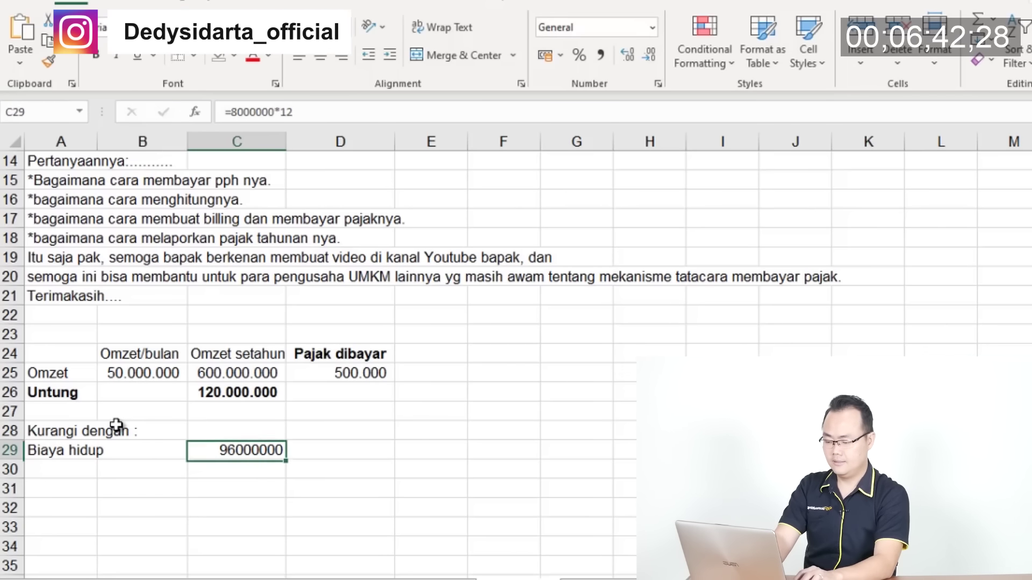
key("Down")
key("Down")
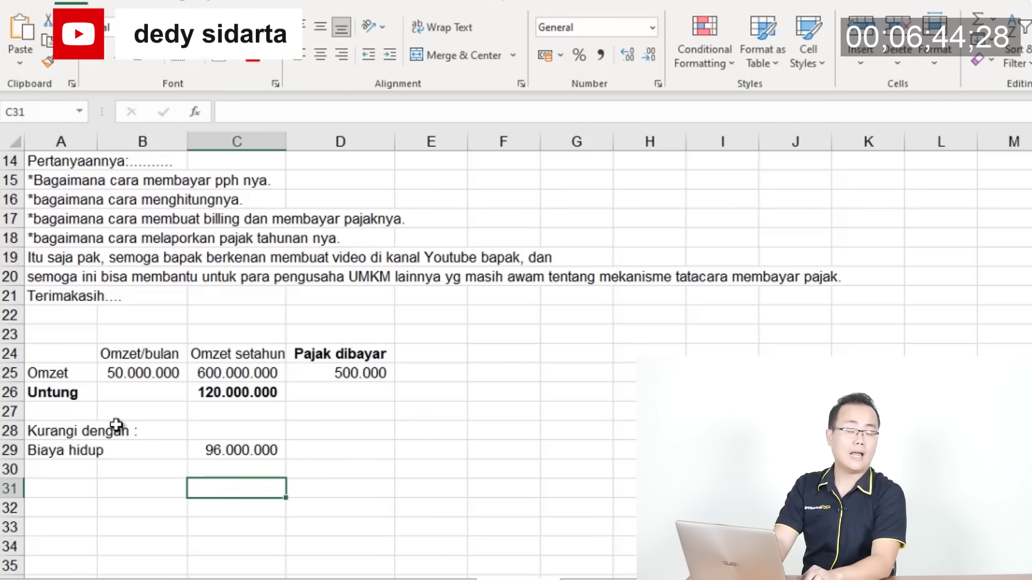
key("Left")
key("Left")
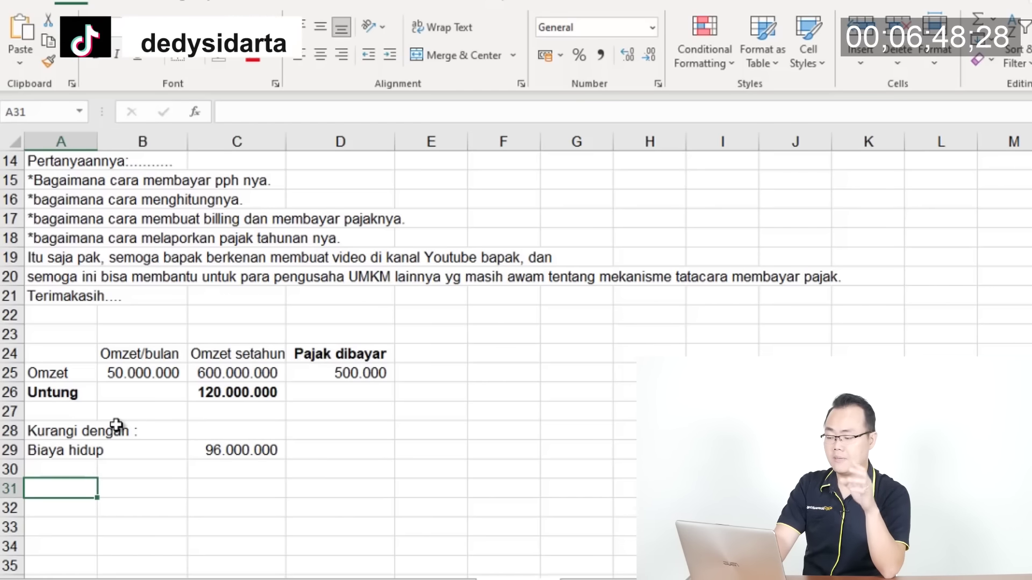
Label A31 'Harta bersih yang bisa ditambahkan ke SPT 2021' and autofit column A
type("H")
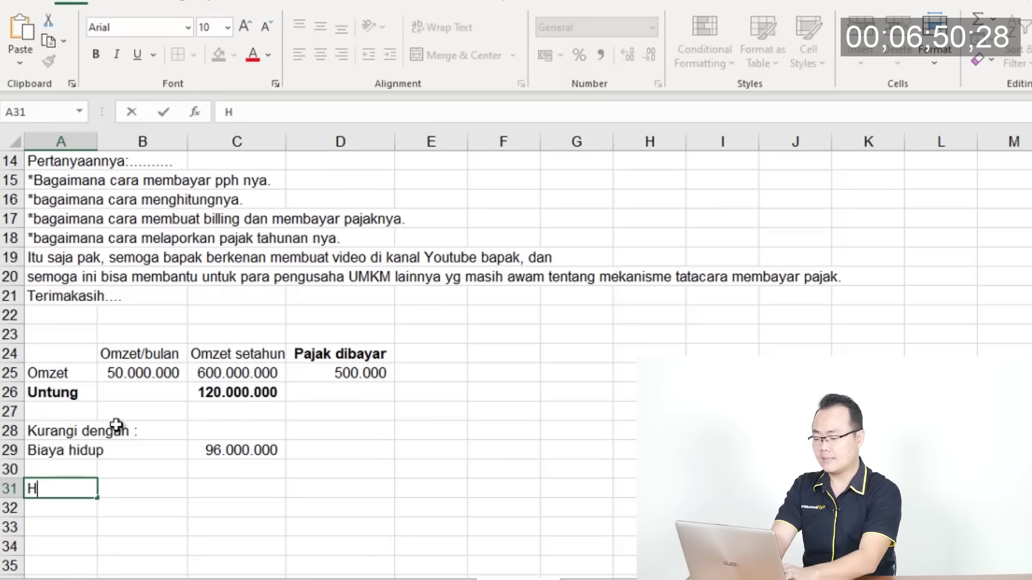
type("arta bersih yang bis")
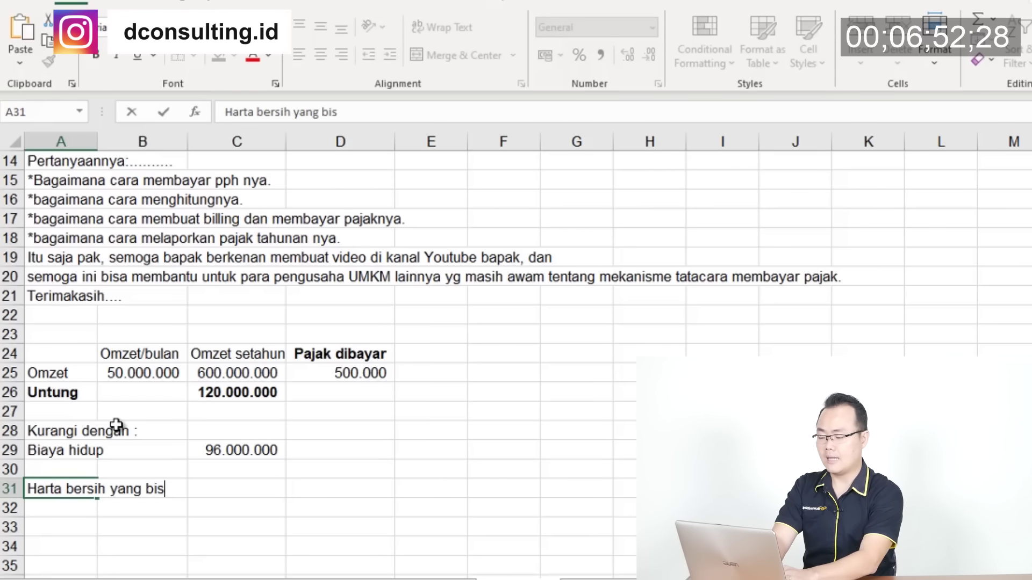
type("a ditambh")
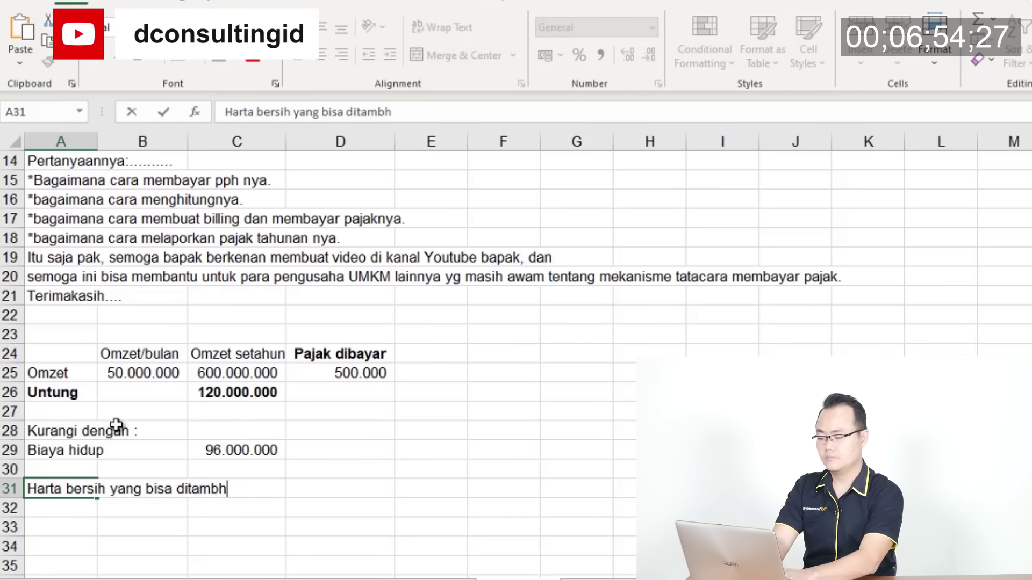
type("ak")
key("BackSpace")
key("BackSpace")
key("BackSpace")
type("ahka")
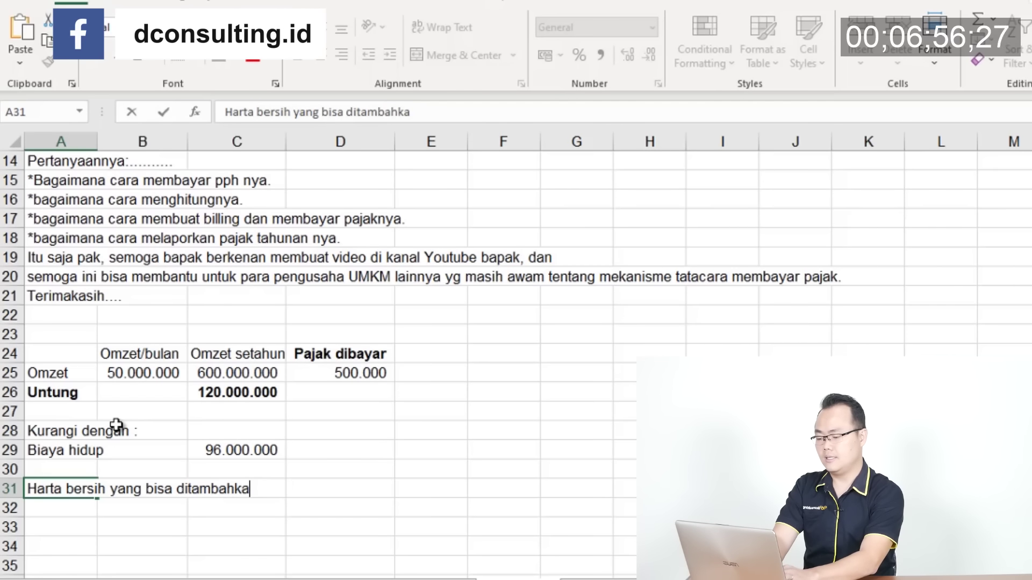
type("n ke SPT 202")
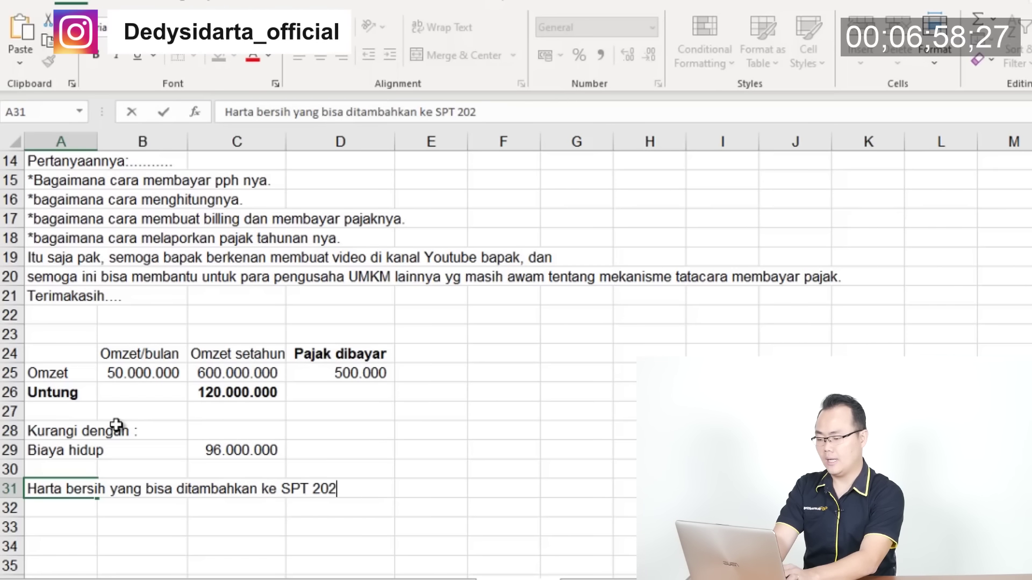
type("1")
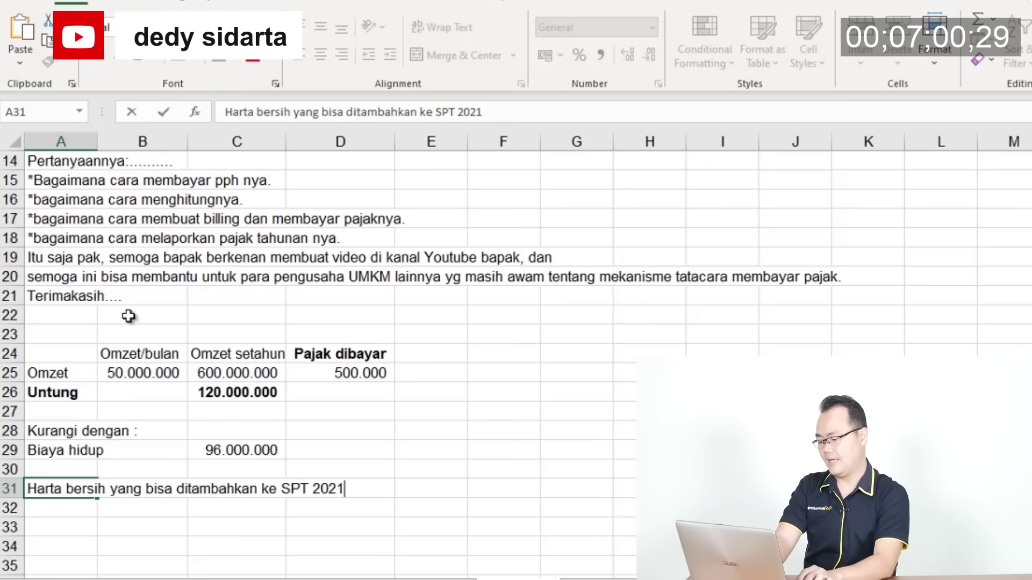
key("ctrl+Return")
key("alt+h")
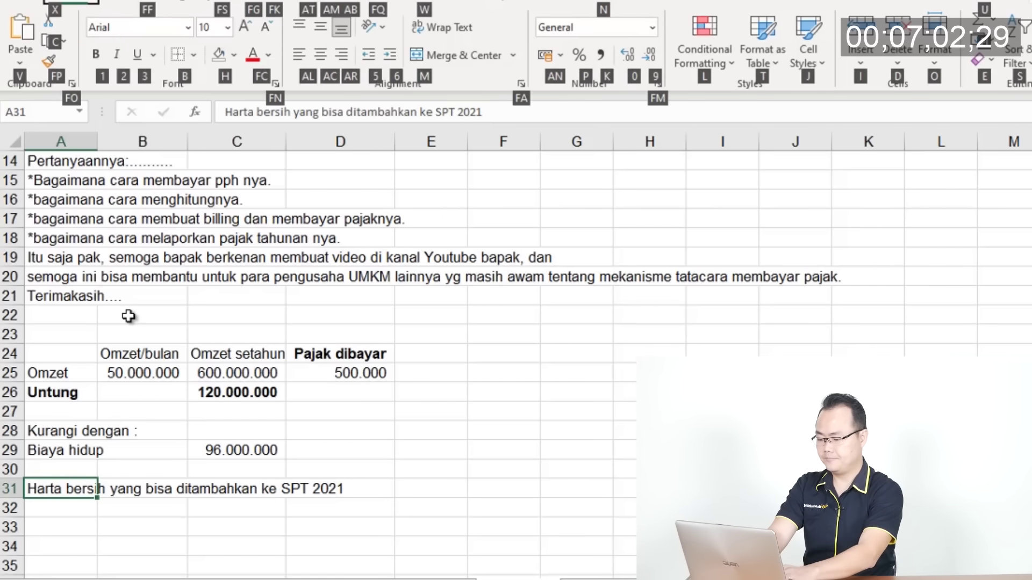
key("o")
key("i")
Enter =C26-C29 in C31 and make row A31:C31 bold
key("Right")
key("Right")
type("=")
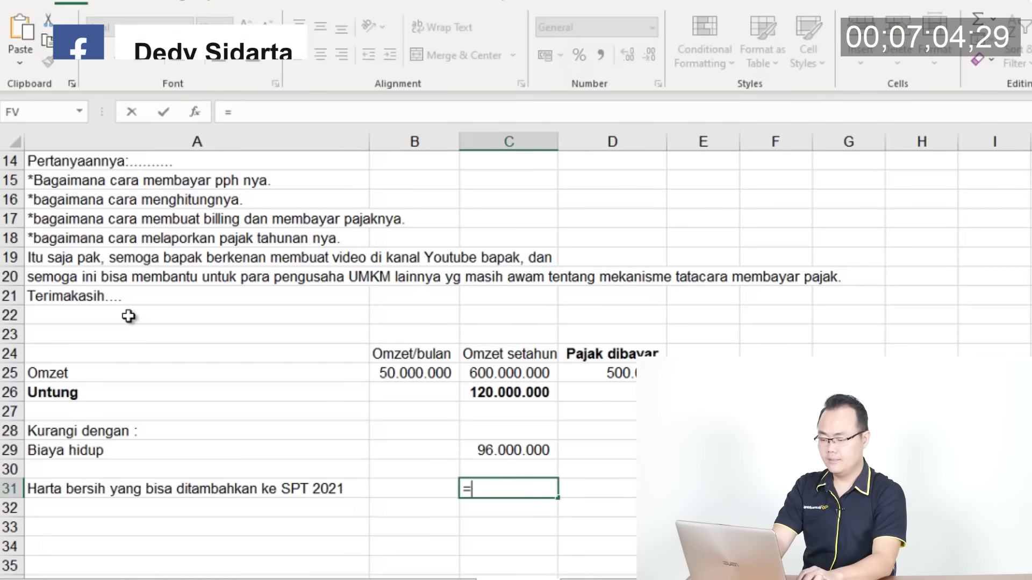
key("Up")
key("Up")
key("Up")
key("Up")
key("Up")
type("-")
key("Up")
key("Up")
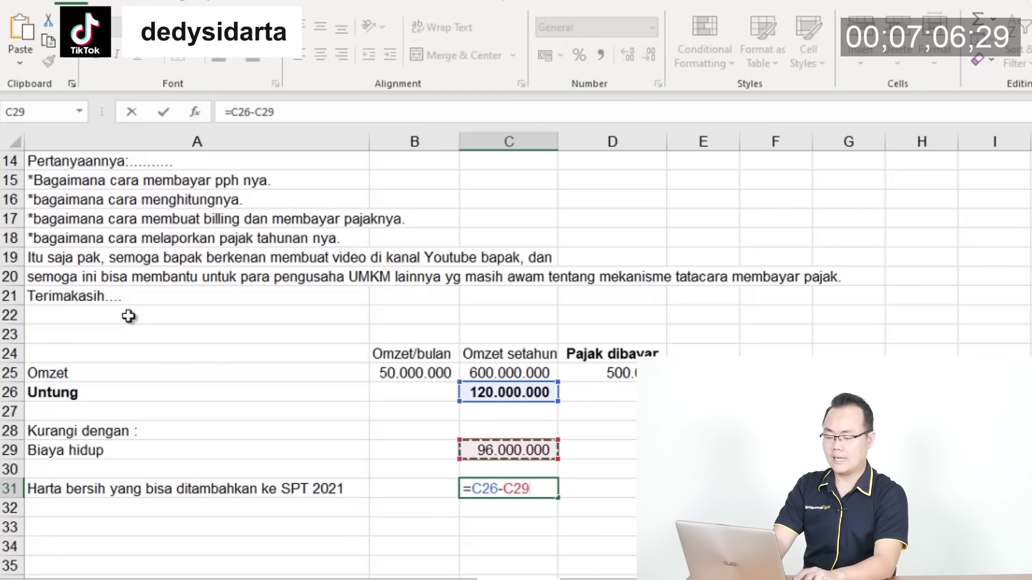
key("ctrl+Return")
key("shift+Left")
key("shift+Left")
key("ctrl+b")
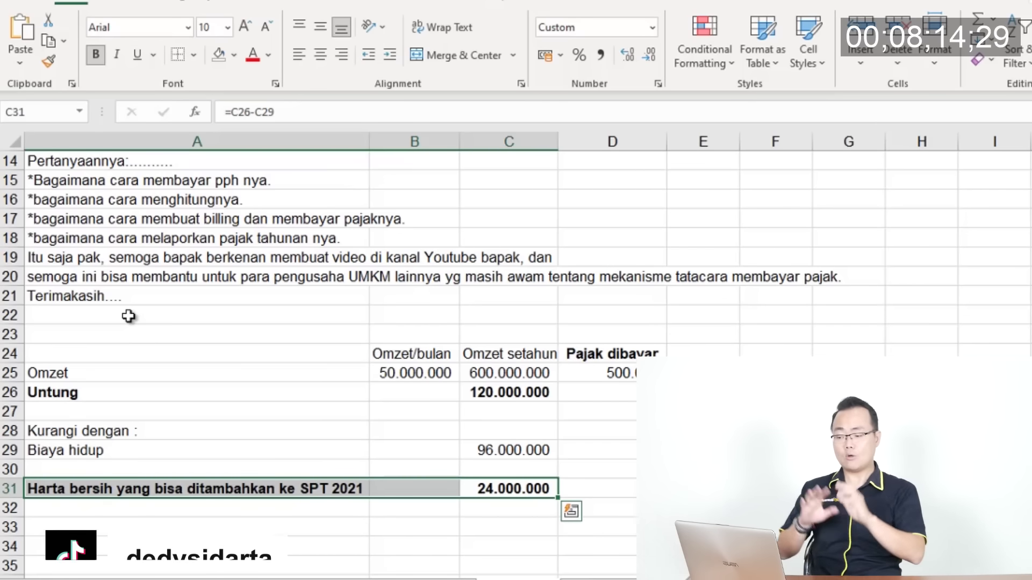
Copy the four asset lines from A8:A11 and paste them into A34:A37
key("Up")
key("Up")
key("Up")
key("Up")
key("Up")
key("Up")
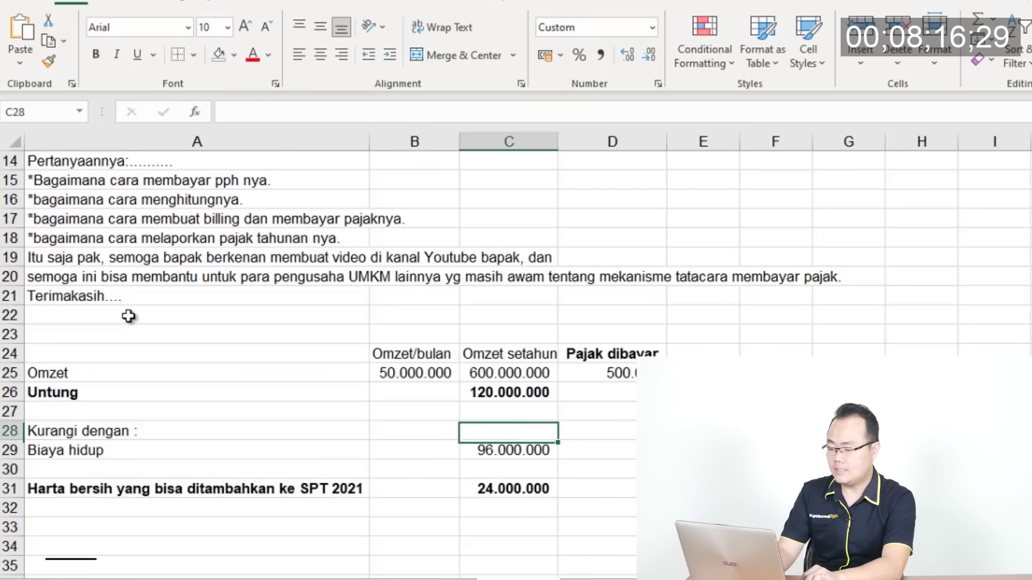
key("Up")
key("Up")
key("Up")
key("Up")
key("Up")
key("Up")
key("Left")
key("Up")
key("Up")
key("Up")
key("Up")
key("Up")
key("Up")
key("Up")
key("Up")
key("Up")
key("Up")
key("Up")
key("Up")
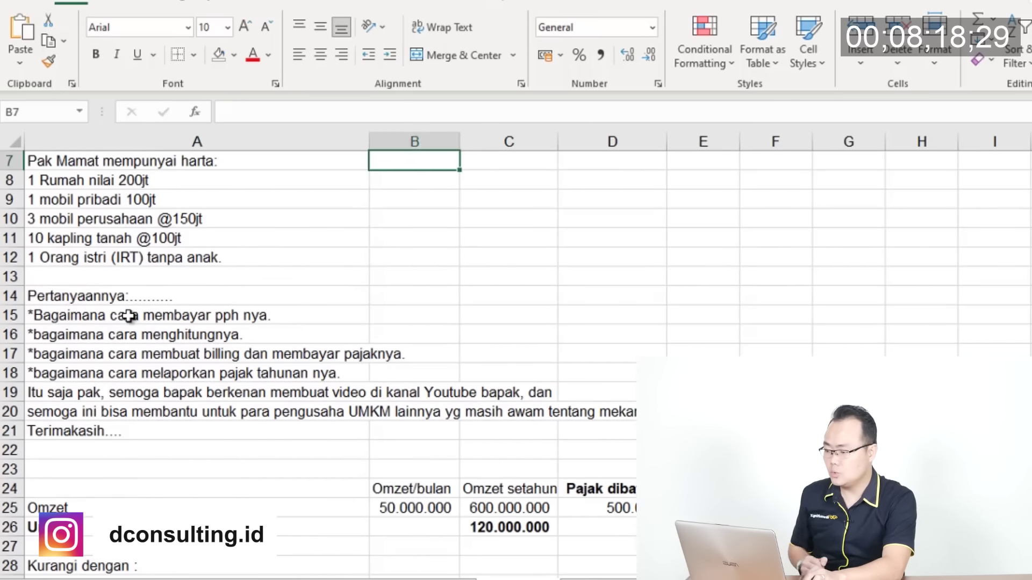
key("Left")
key("Up")
key("Up")
key("Up")
key("Up")
key("Down")
key("Down")
key("Down")
key("Down")
key("Down")
key("Down")
key("Down")
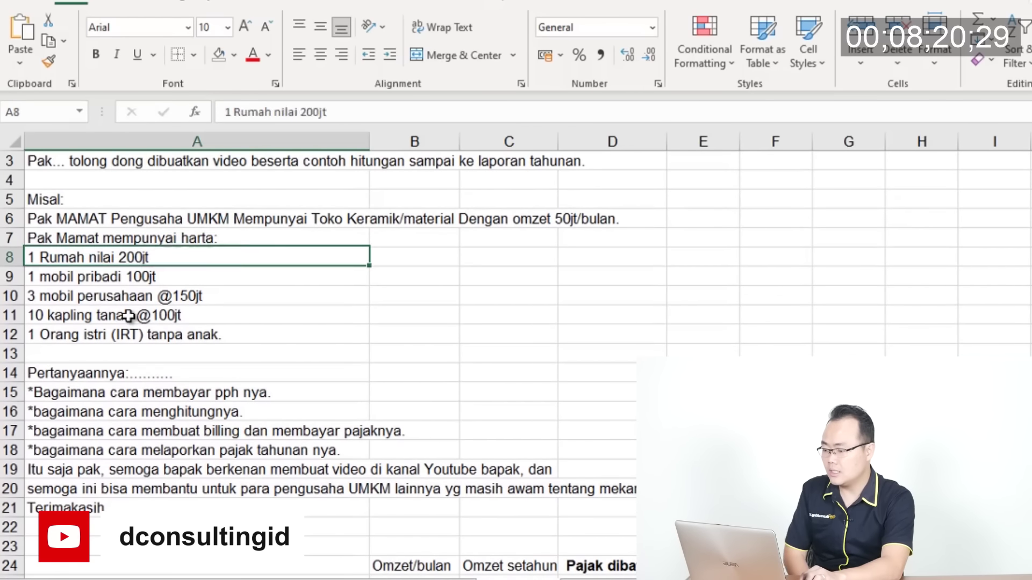
key("Up")
key("Up")
key("Up")
key("Down")
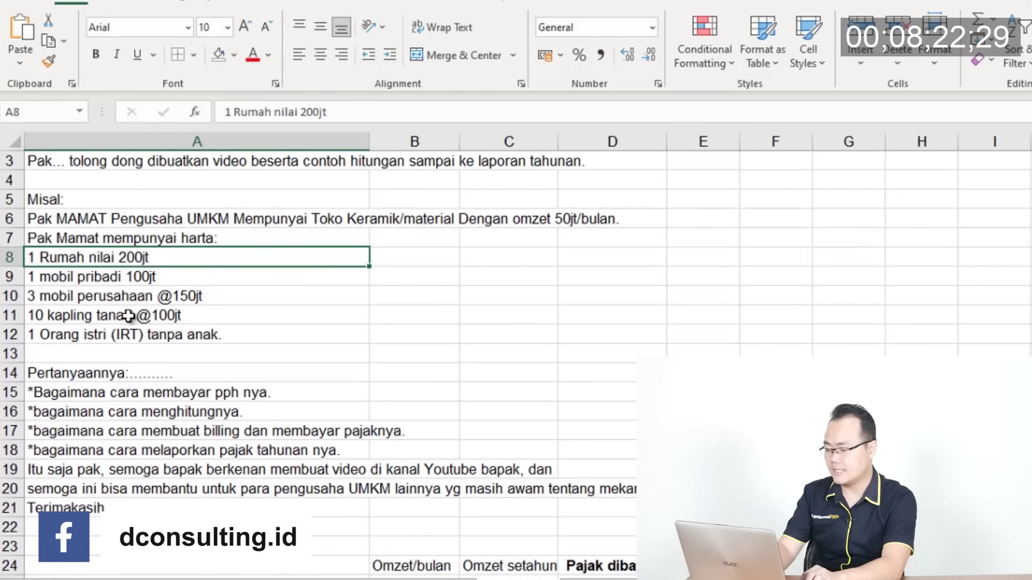
key("shift+Down")
key("shift+Down")
key("shift+Down")
key("shift+Down")
key("shift+Up")
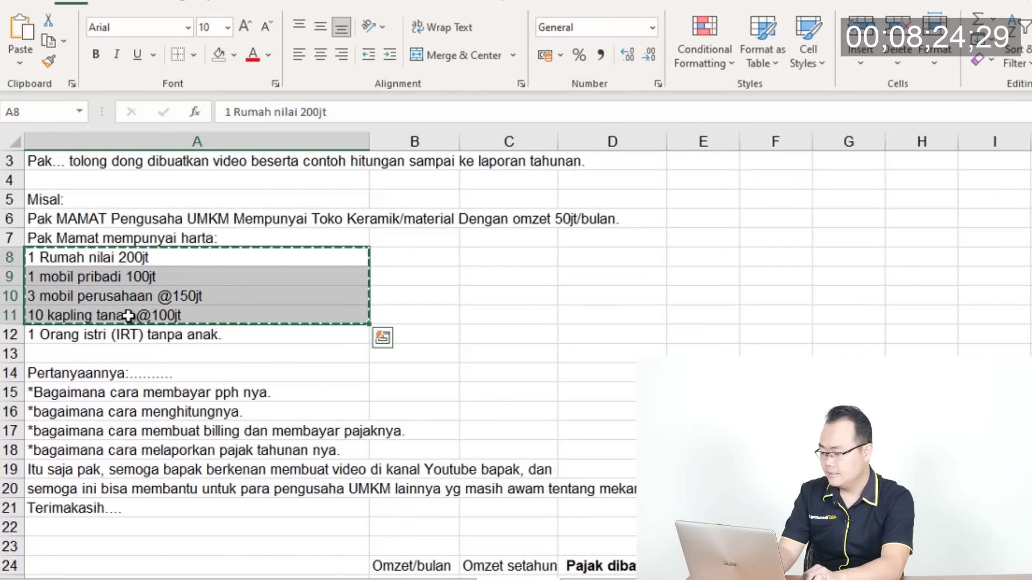
key("ctrl+c")
key("Down")
key("Down")
key("Down")
key("Down")
key("Down")
key("Down")
key("Down")
key("Down")
key("Down")
key("Down")
key("Down")
key("Down")
key("Down")
key("Down")
key("Down")
key("Down")
key("Down")
key("Down")
key("Down")
key("Down")
key("Down")
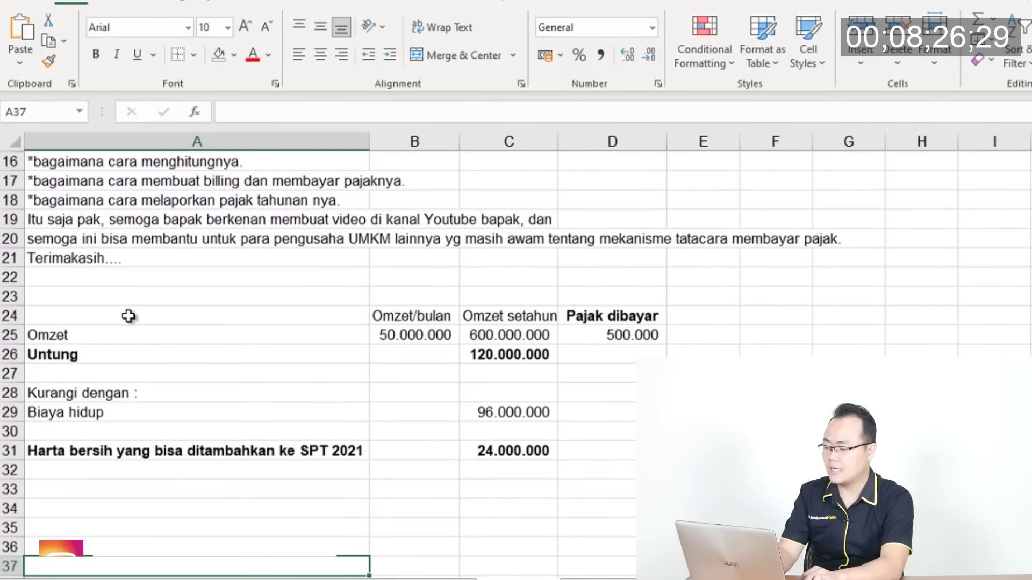
key("Up")
key("Up")
key("Up")
key("ctrl+v")
Add a bold 'Harta 2021 :' heading in A33 above the pasted assets
key("Up")
type("HARta")
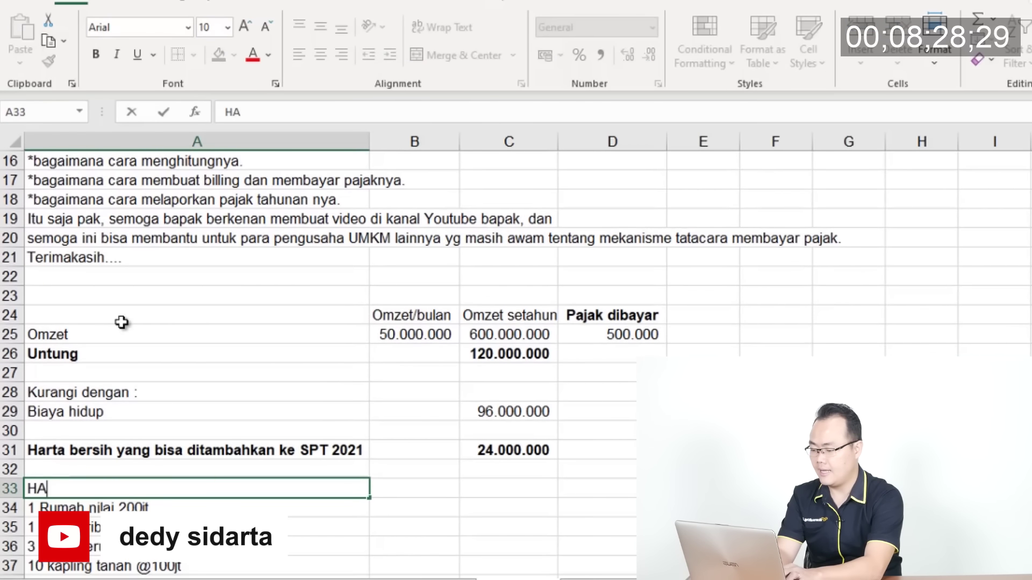
key("Return")
key("Up")
key("F2")
key("BackSpace")
key("BackSpace")
key("BackSpace")
type("reta")
key("BackSpace")
key("BackSpace")
key("BackSpace")
key("BackSpace")
key("BackSpace")
type("areta")
key("BackSpace")
key("BackSpace")
key("BackSpace")
type("ta 2")
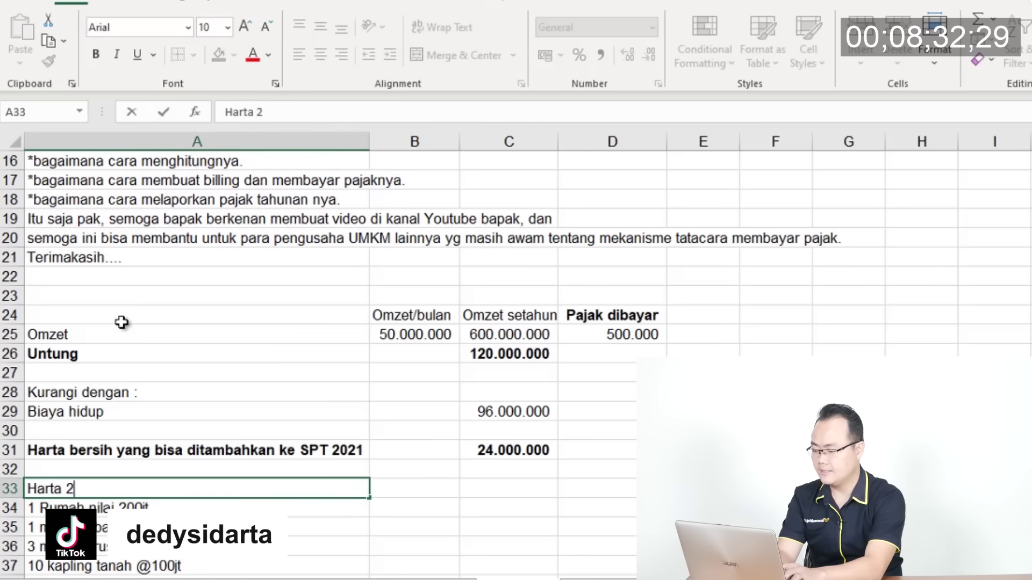
type("021 :")
key("ctrl+Return")
key("Down")
key("Down")
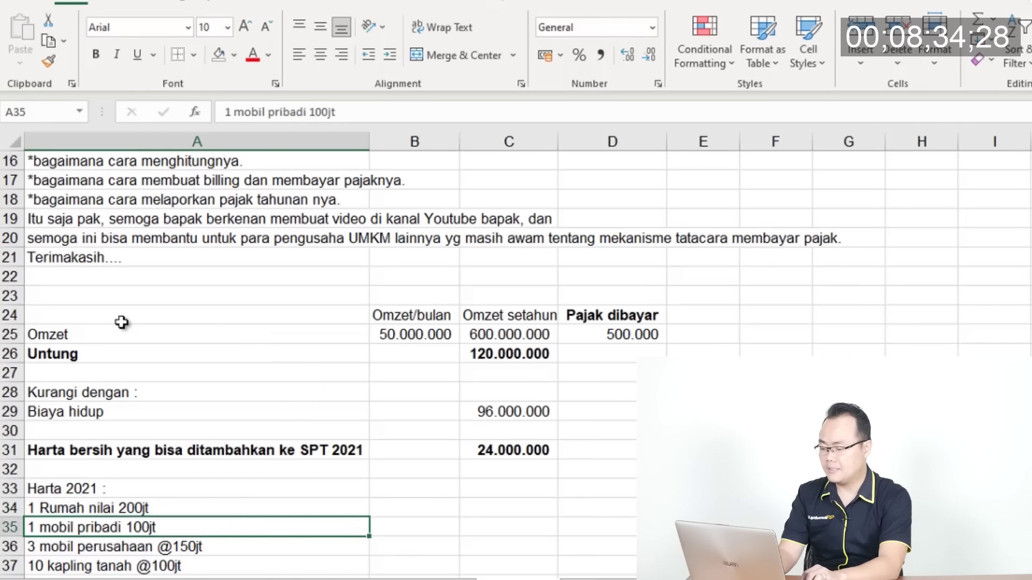
key("Down")
key("Down")
key("Down")
key("Down")
key("Up")
key("Up")
key("Up")
key("Up")
key("Up")
key("Up")
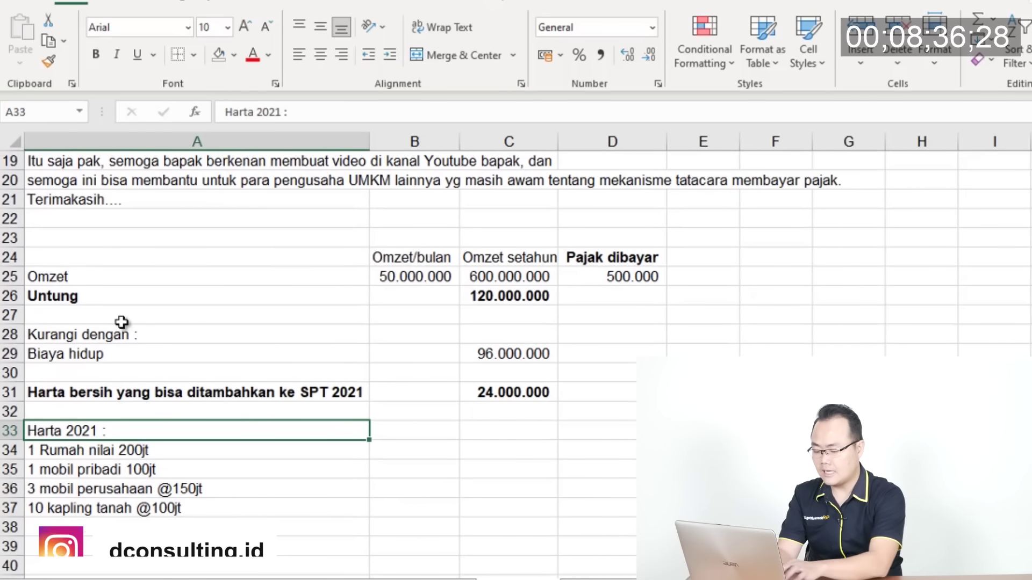
key("ctrl+b")
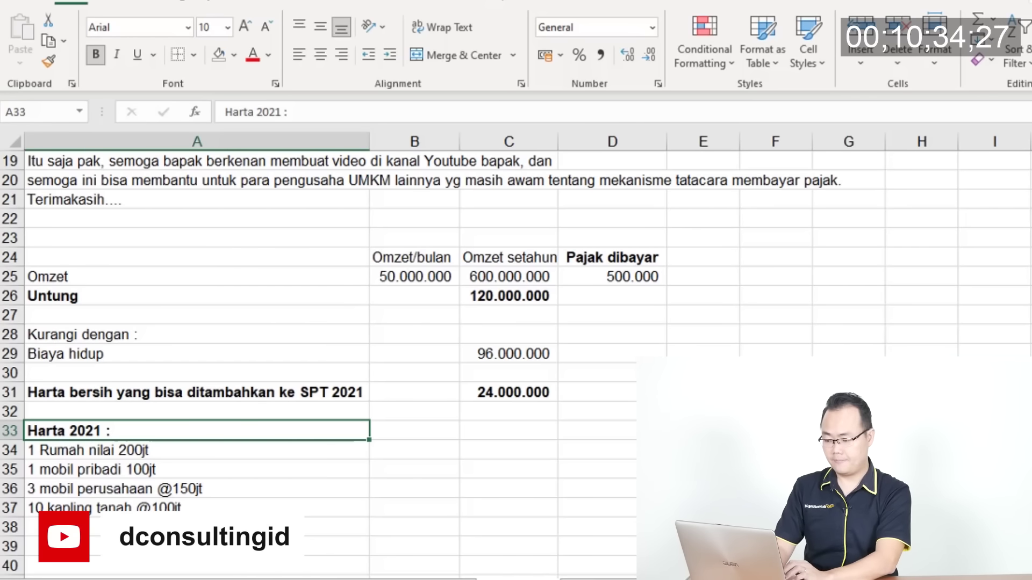
Switch to the SPT 1770-III sheet with income subject to final tax
key("ctrl+Page_Down")
Enter 600.000.000 as the gross amount for item 16 in T38
scroll(474, 422, "down", 10)
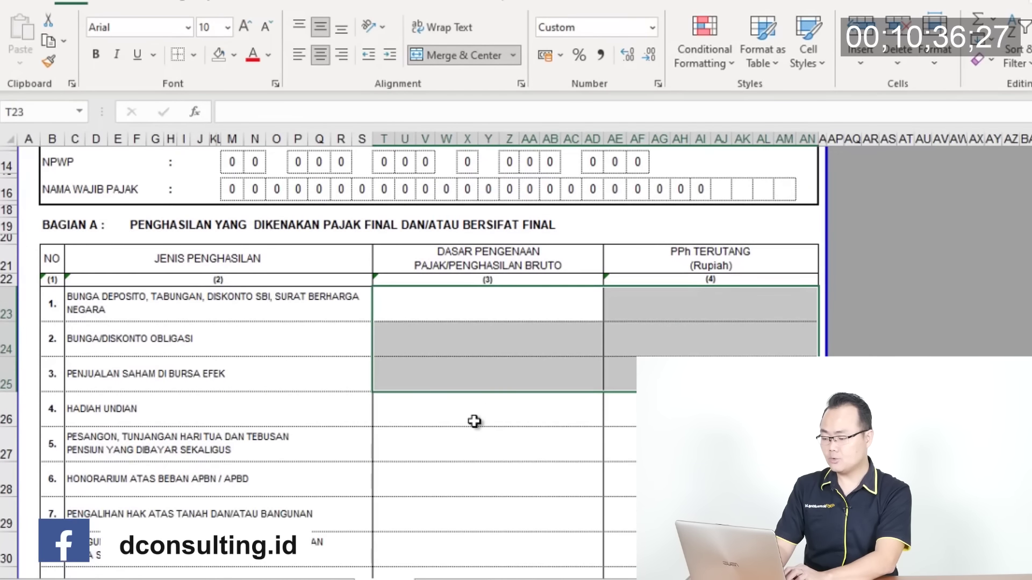
left_click(479, 338)
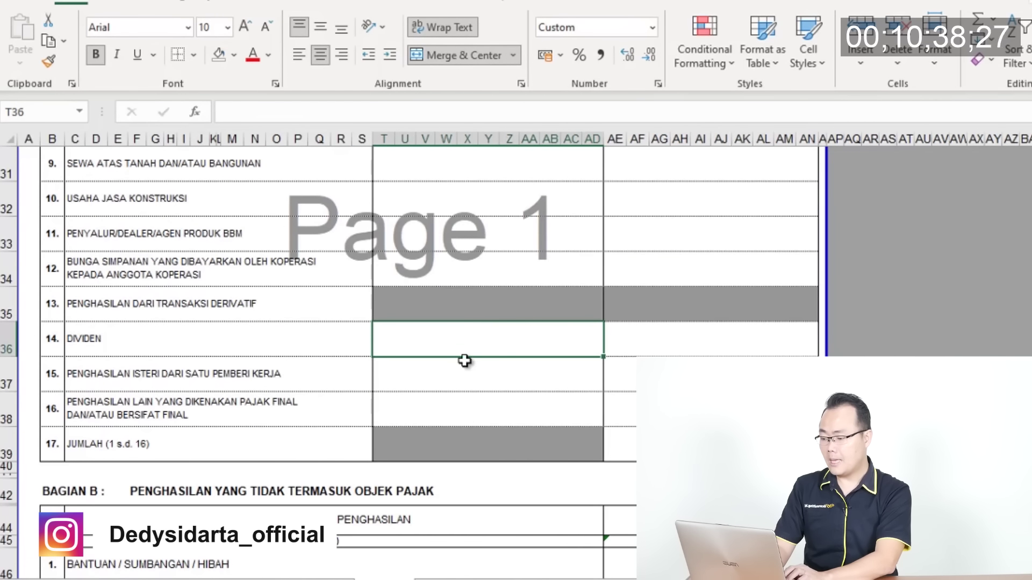
left_click(461, 399)
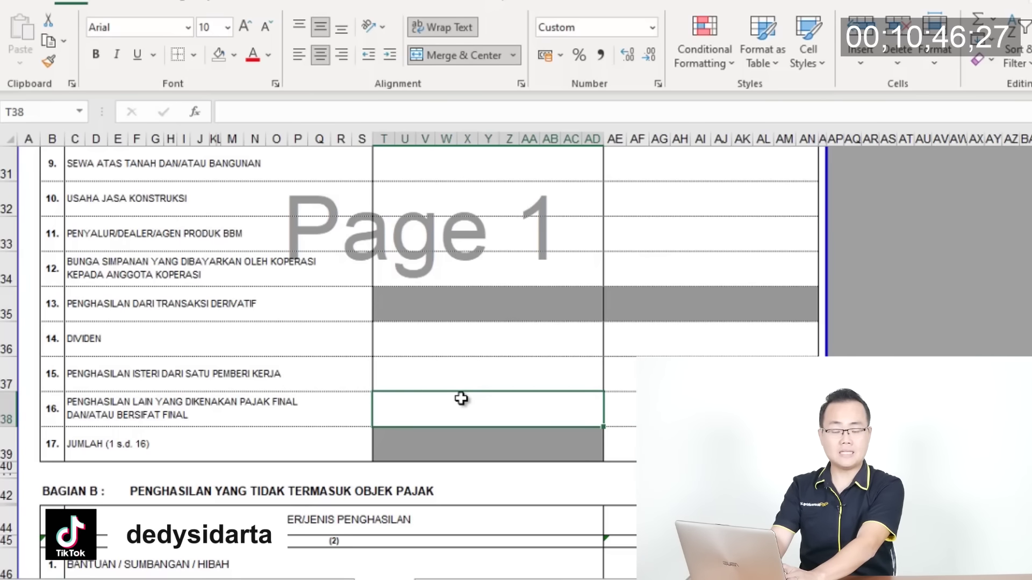
type("600000")
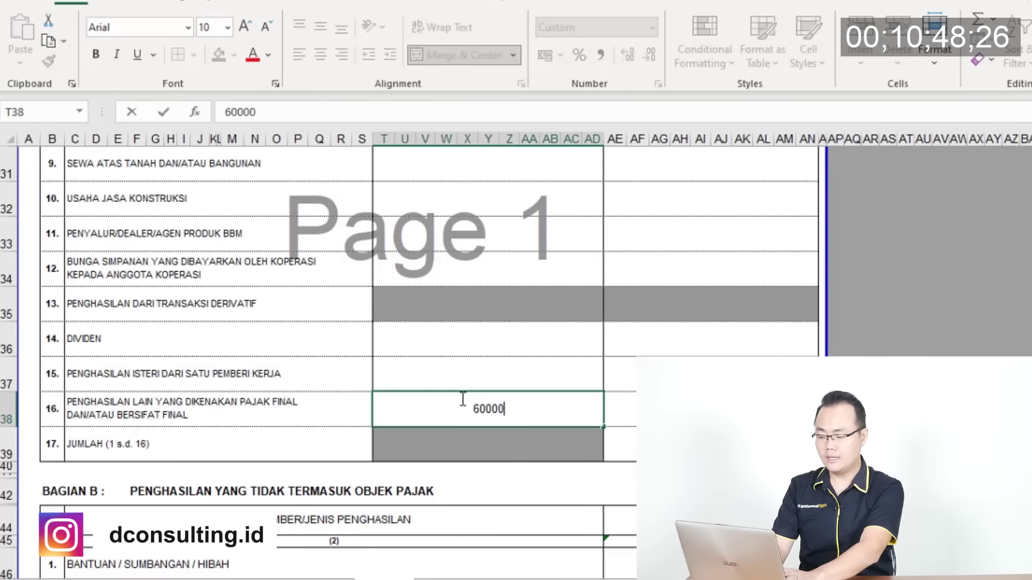
key("Tab")
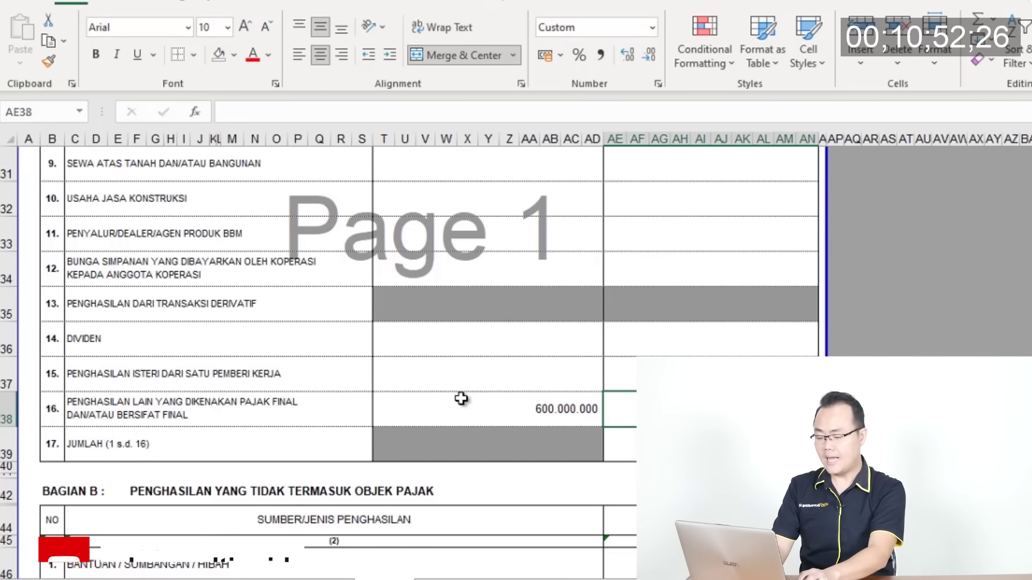
Check the Pajak dibayar amount on the notes sheet, then return to the 1770-III form
key("ctrl+Page_Down")
key("ctrl+Page_Down")
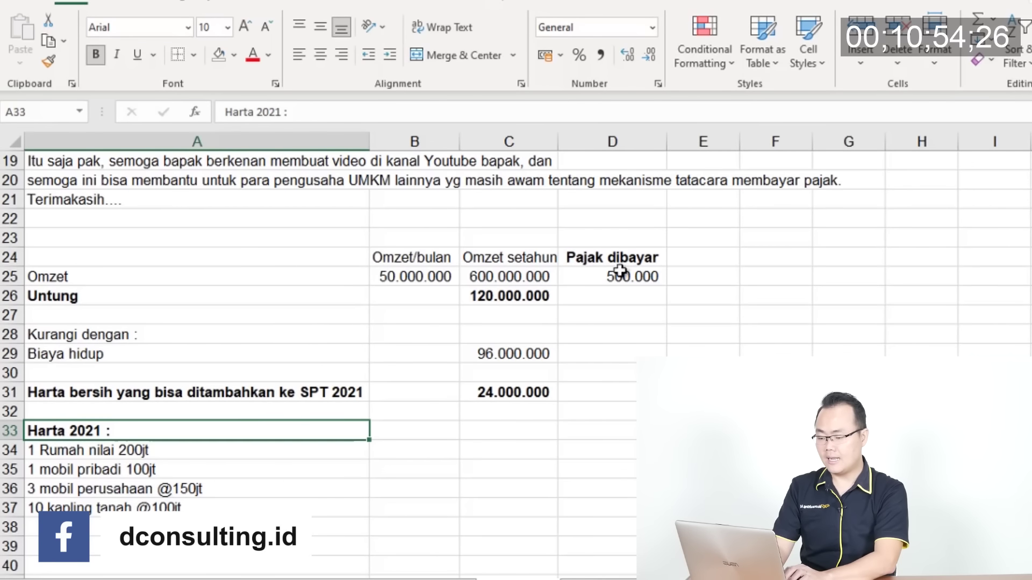
left_click(620, 274)
key("ctrl+Page_Up")
key("ctrl+Page_Up")
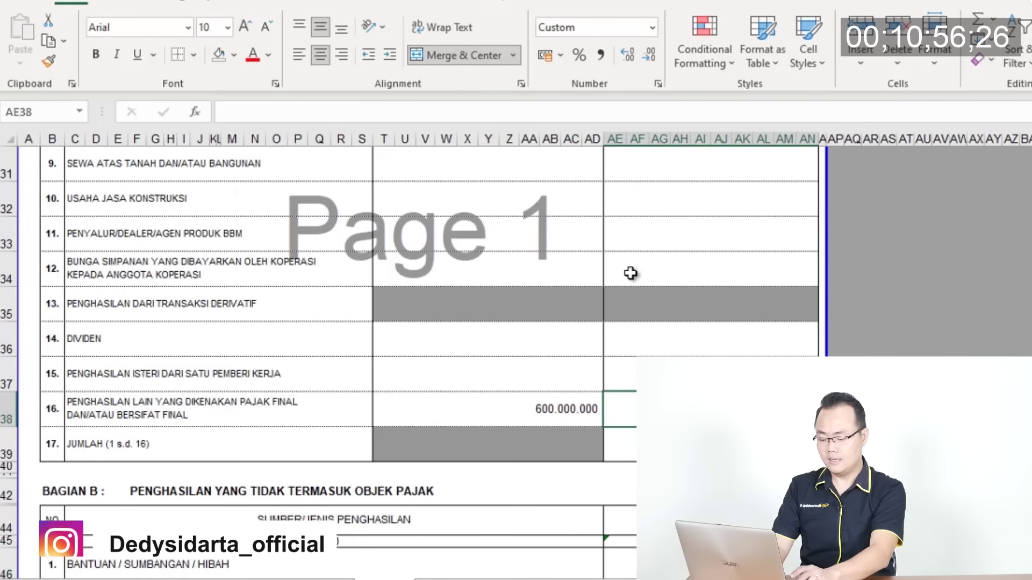
Enter 500000 as item 16's tax owed in AE38 and go to the main SPT 1770 sheet
type("5")
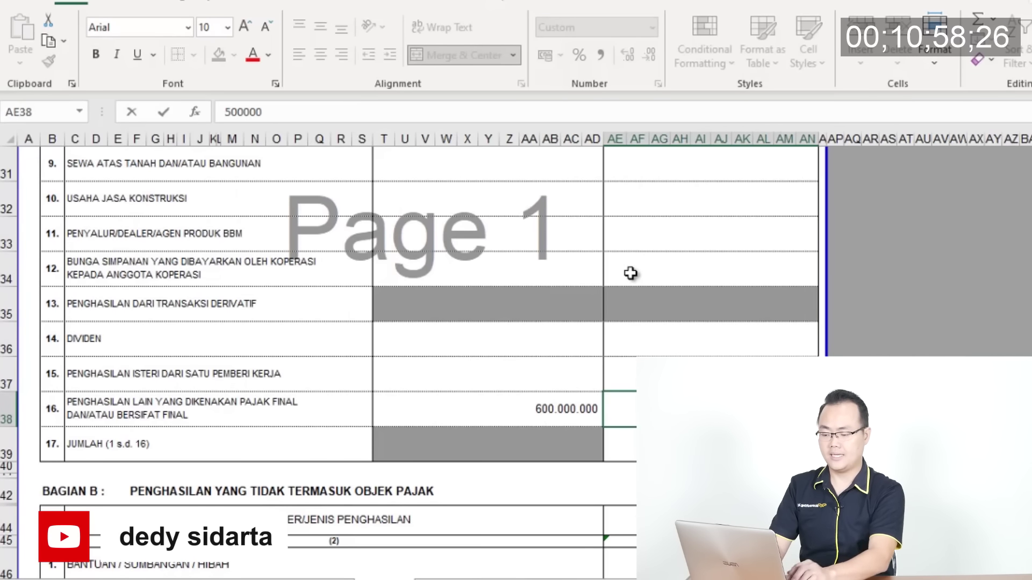
type("00000")
key("Return")
key("Up")
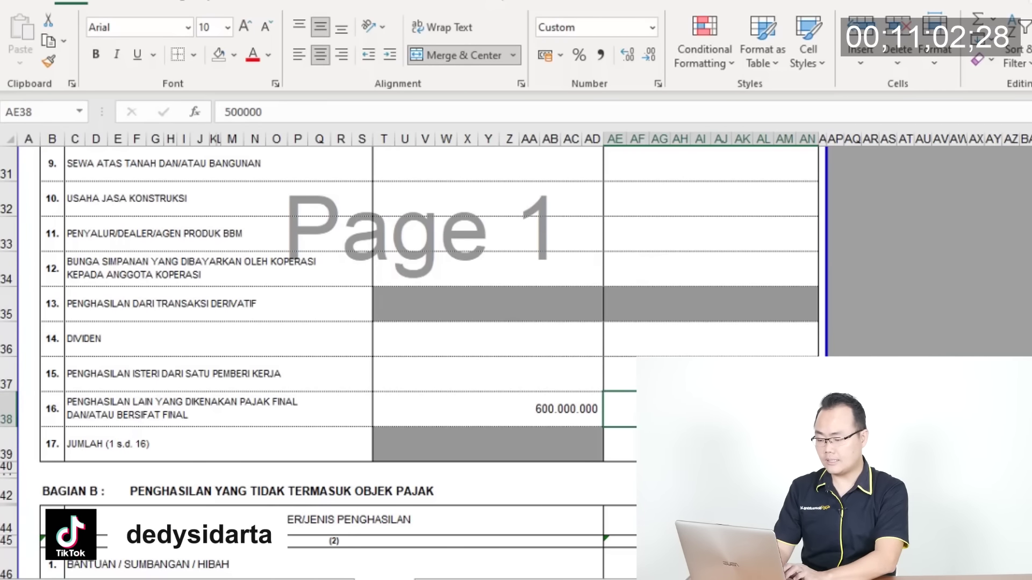
key("ctrl+Page_Up")
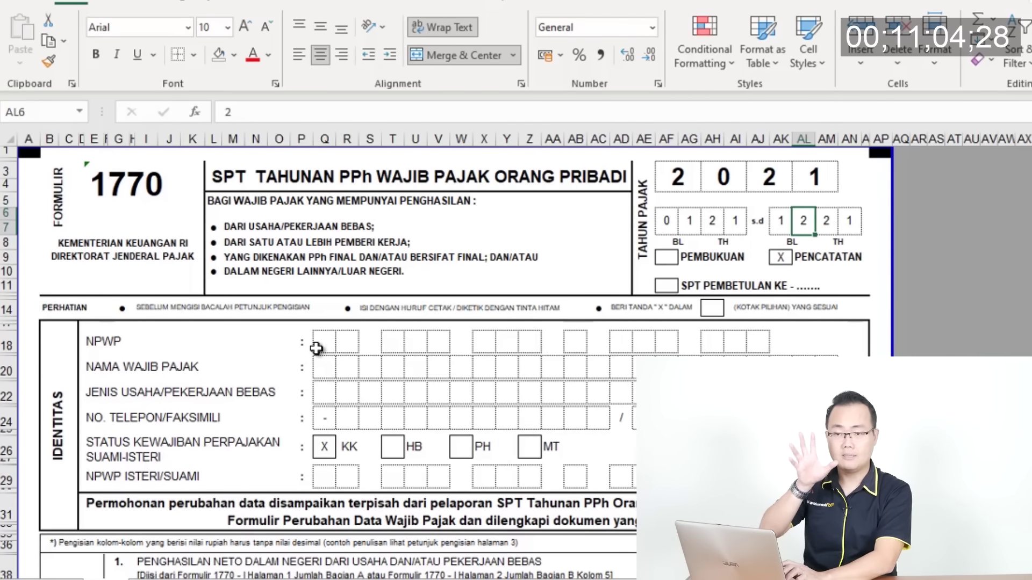
Enter the taxpayer's NPWP digits, one per box, skipping the group spacers
left_click(316, 348)
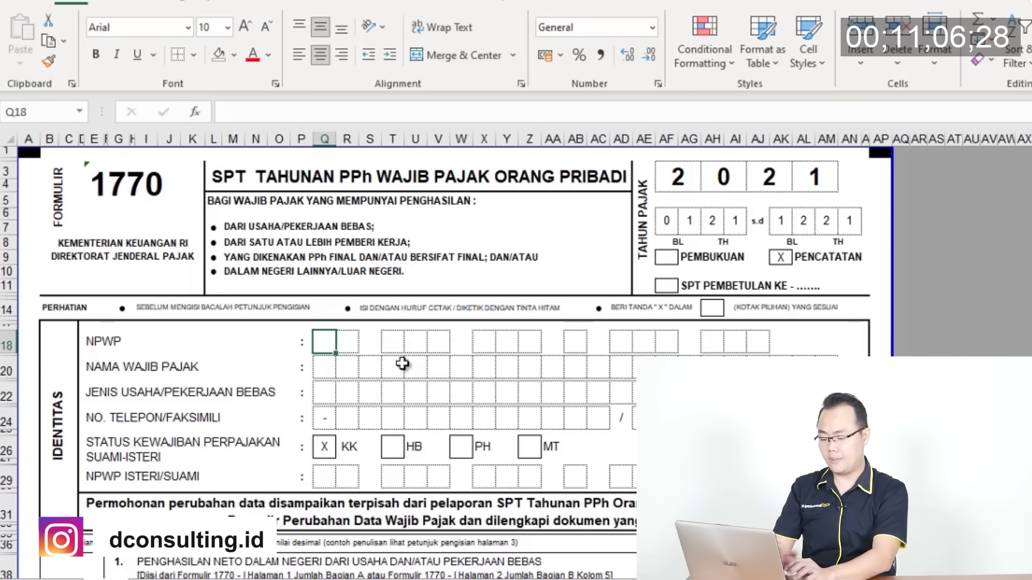
key("Tab")
key("Tab")
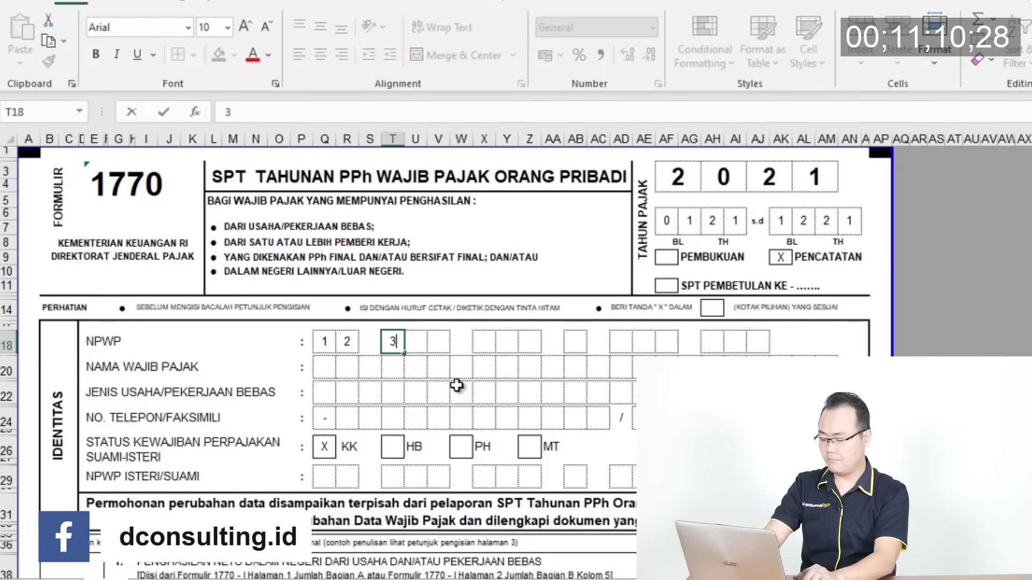
key("Tab")
key("Tab")
key("Tab")
key("Tab")
key("Tab")
key("Tab")
key("Tab")
key("Tab")
key("Tab")
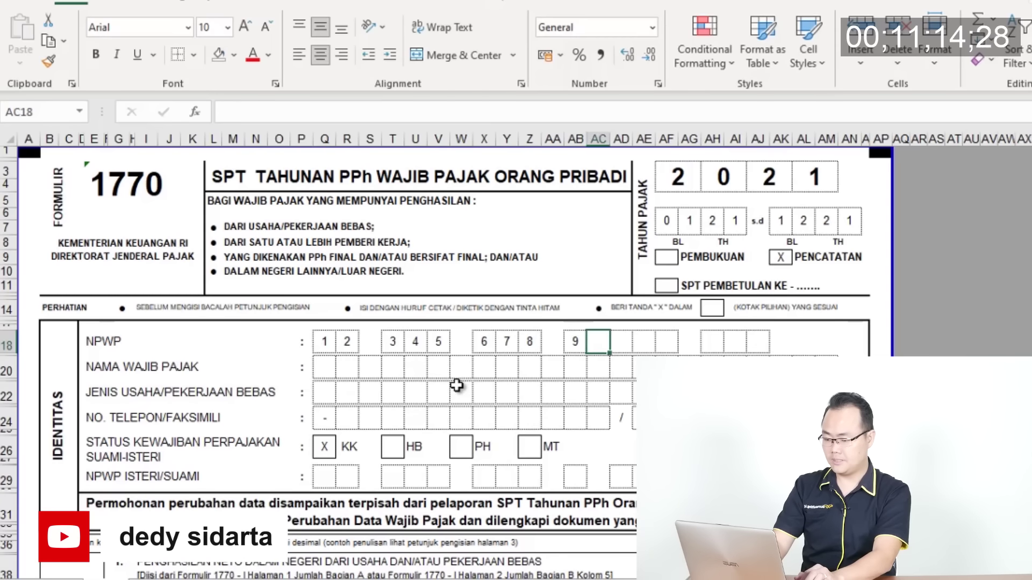
key("Tab")
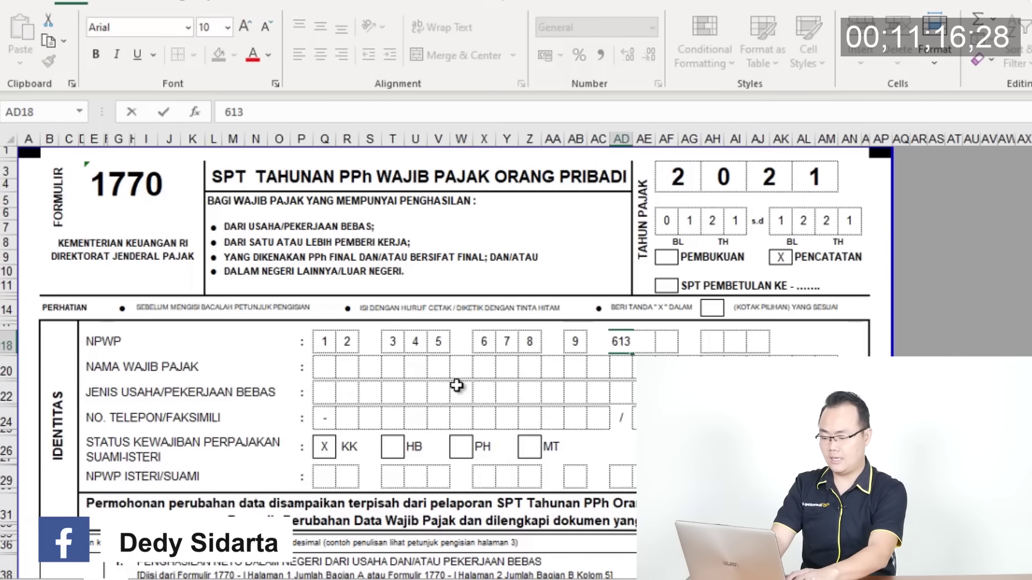
key("BackSpace")
key("BackSpace")
key("Tab")
key("Tab")
key("Tab")
key("Tab")
key("Tab")
key("Tab")
key("Tab")
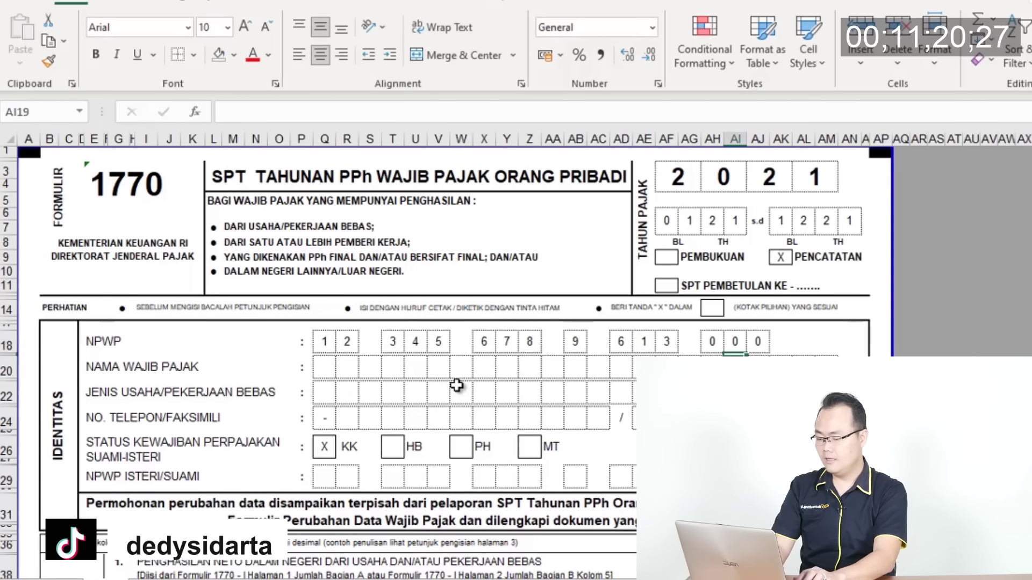
Enter the taxpayer's name one letter per box, fixing a mistyped letter
key("Return")
type("MAM")
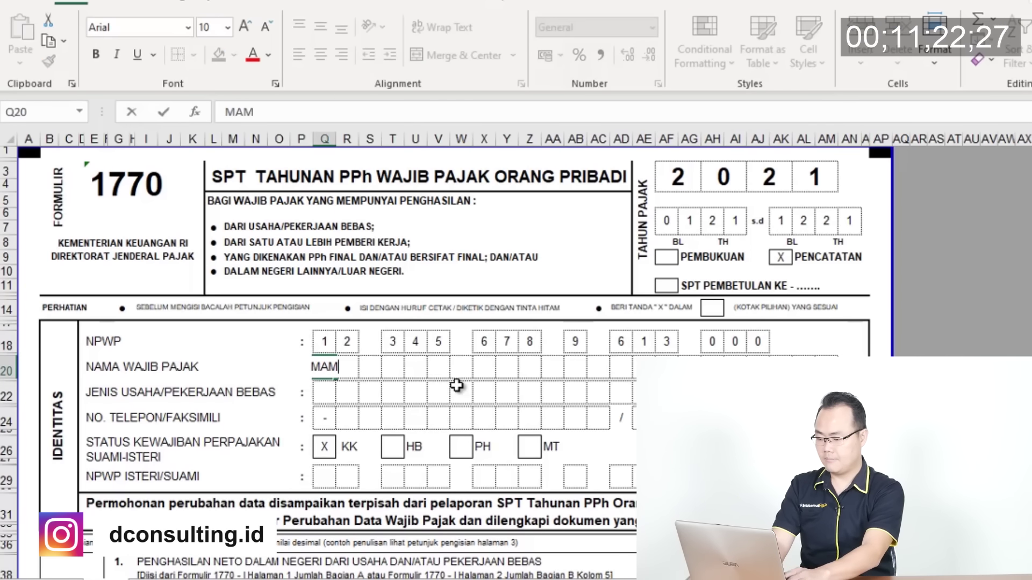
key("Tab")
type("A")
key("Tab")
type("A")
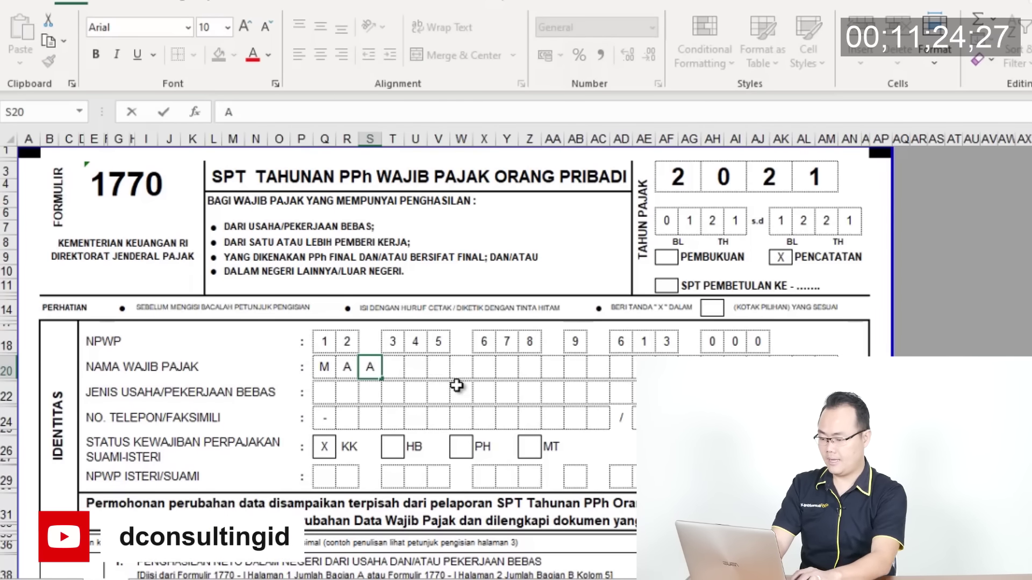
key("Tab")
key("shift+Tab")
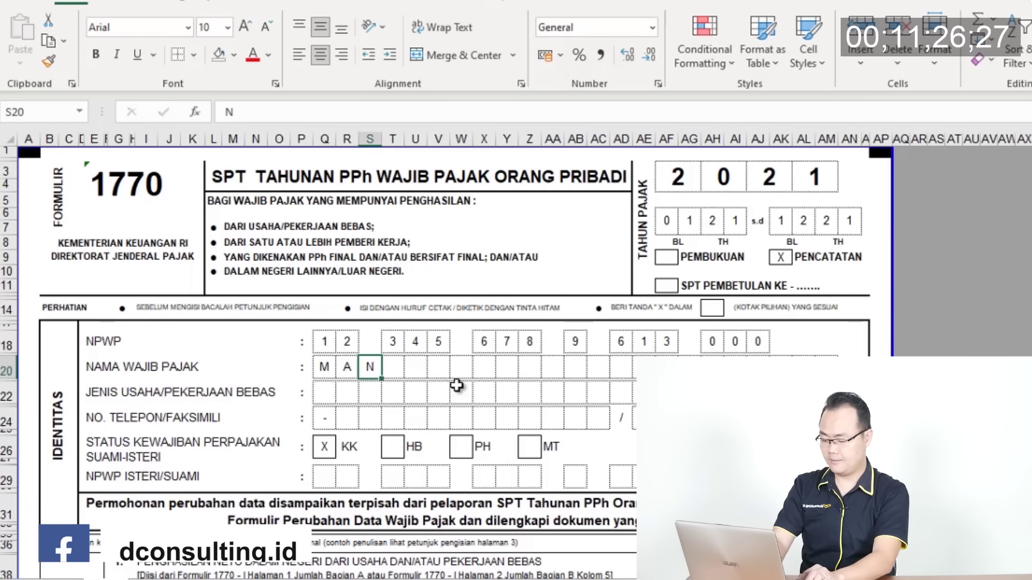
type("M")
key("Tab")
type("A")
key("Tab")
type("T")
key("Return")
key("Left")
key("Left")
key("Left")
key("Left")
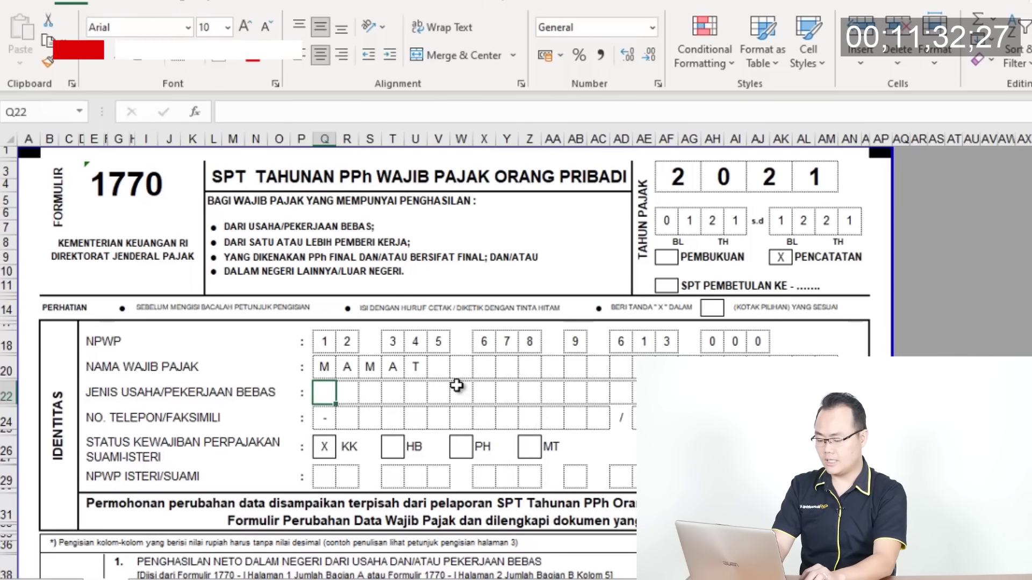
Enter 'RETAIL' in the first Jenis Usaha boxes, one letter per box
type("G")
key("Tab")
type("R")
key("Tab")
type("O")
key("Left")
key("Left")
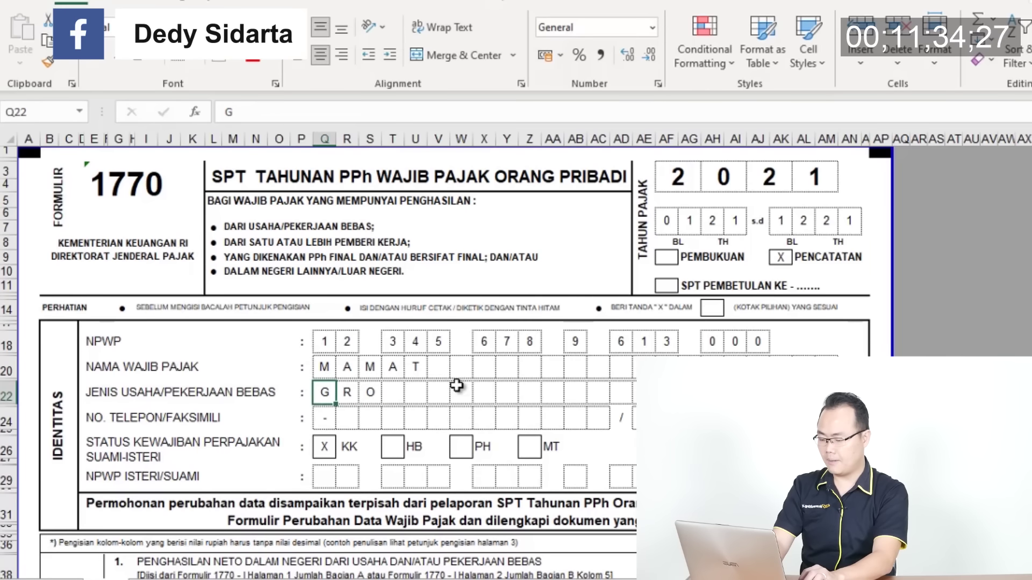
type("R")
key("Tab")
type("E")
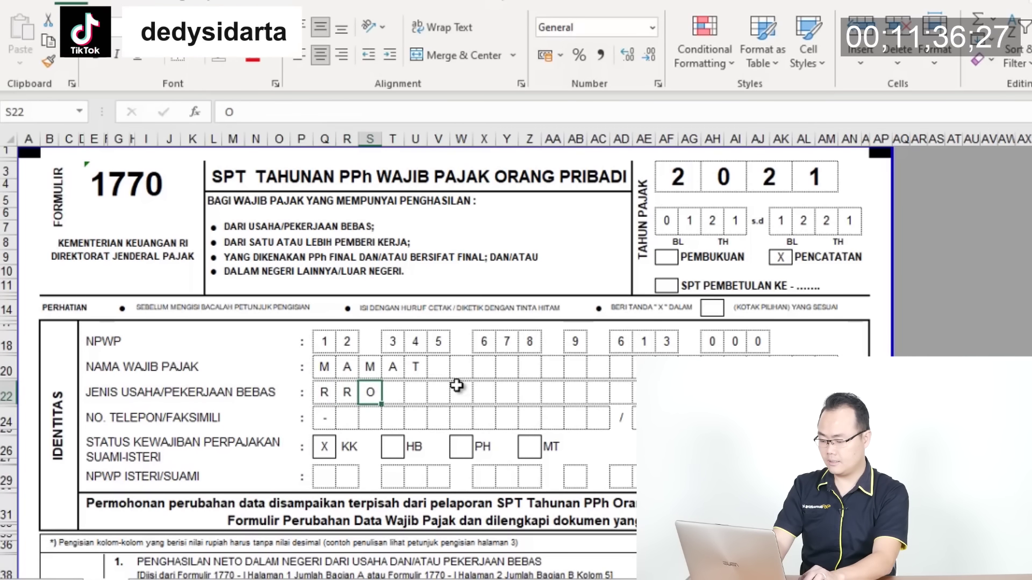
key("Tab")
type("T")
key("Tab")
type("A")
key("Tab")
type("I")
key("Tab")
type("L")
Leave one gap box and continue with 'BANGUNA…', one letter per box
key("Tab")
key("Tab")
type("B")
key("Tab")
type("A")
key("Tab")
type("GUN")
key("Tab")
type("G")
key("Tab")
type("U")
key("Tab")
type("N")
key("Tab")
type("A")
key("Tab")
key("Tab")
key("Tab")
key("Tab")
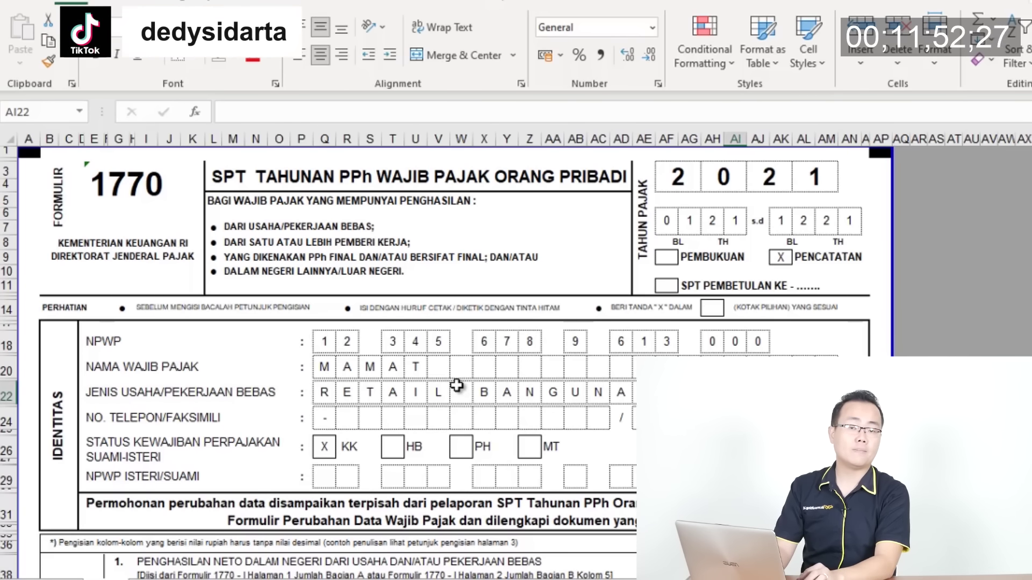
Enter 6 as the KLU code on the business row (AM22)
key("Right")
key("Right")
key("Right")
key("Right")
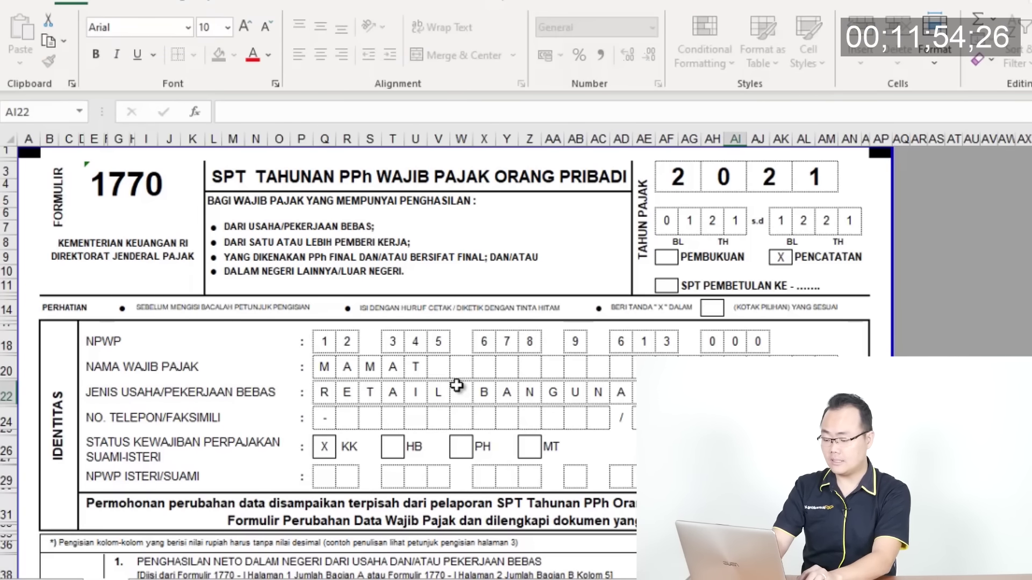
key("Right")
type("6")
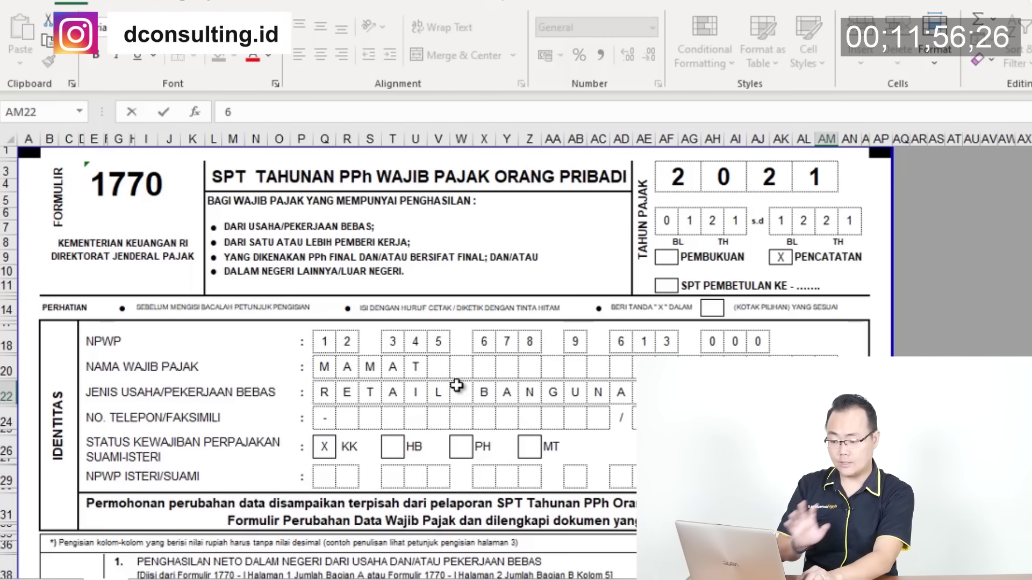
key("Right")
key("Left")
key("Left")
key("Right")
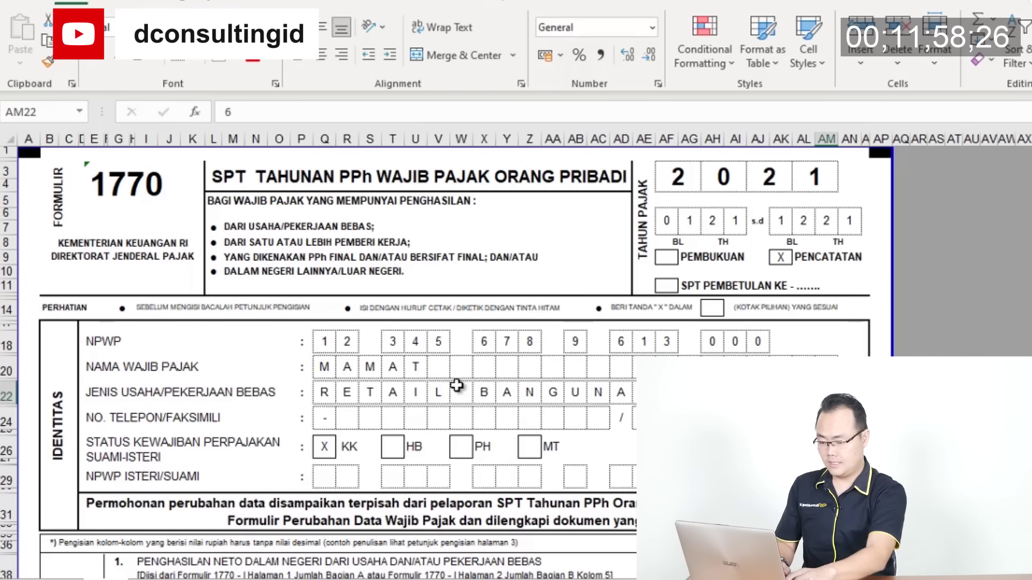
key("Left")
key("Left")
key("Left")
key("Left")
key("Left")
key("Left")
key("Left")
key("Left")
key("Left")
key("Left")
key("Left")
key("Left")
key("Left")
key("Left")
key("Left")
key("Left")
key("Left")
key("Left")
key("Left")
key("Left")
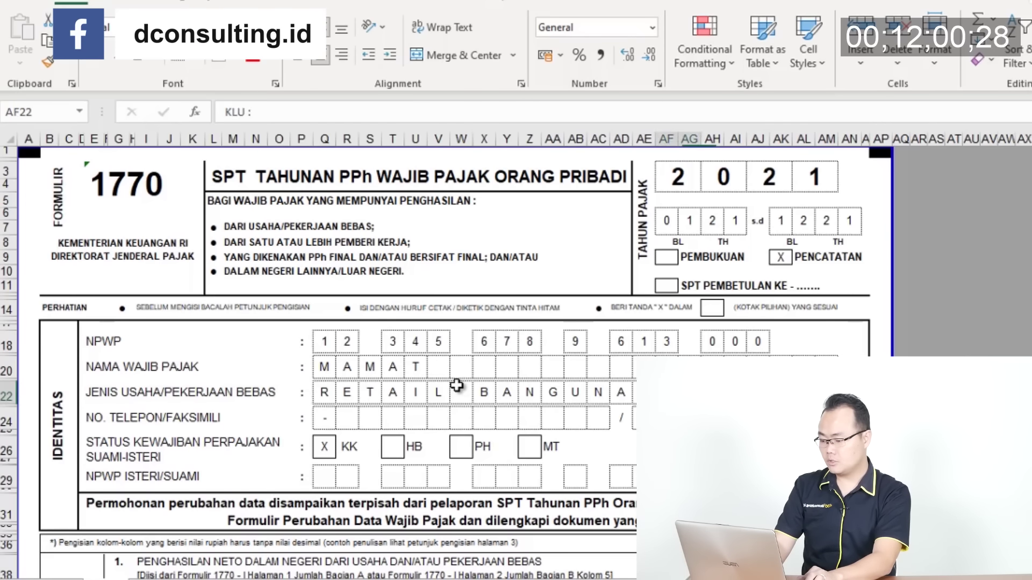
Move past the phone, KK status and spouse NPWP rows, then go to the attachment sheets
key("Down")
key("Right")
key("Left")
key("Left")
key("Right")
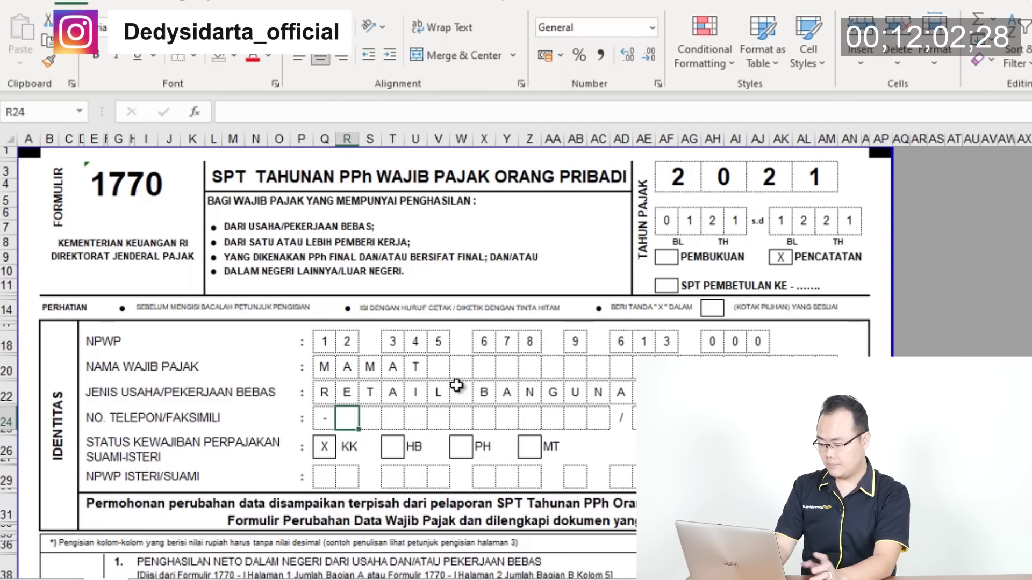
key("Down")
key("Down")
key("Down")
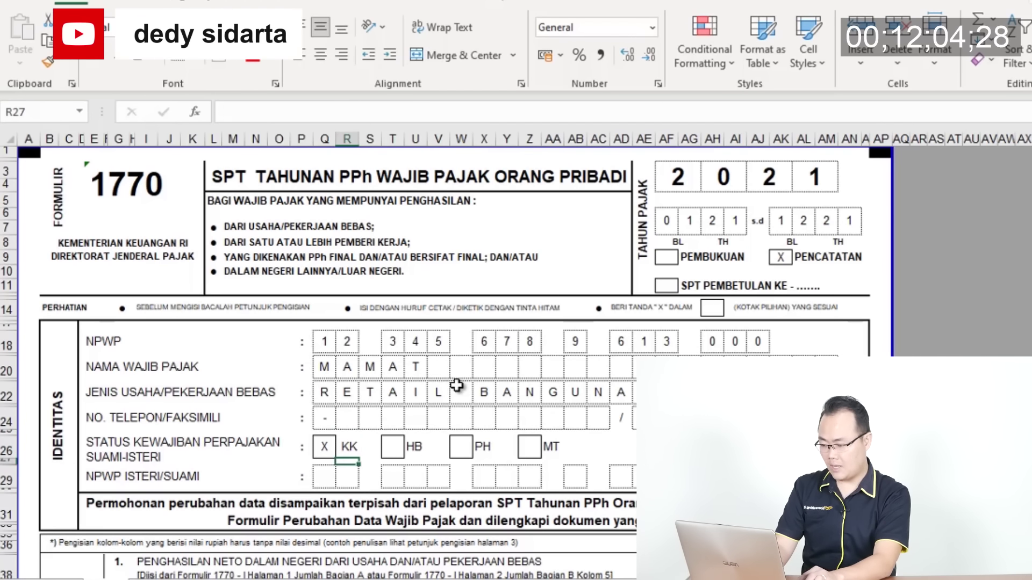
key("Left")
key("Up")
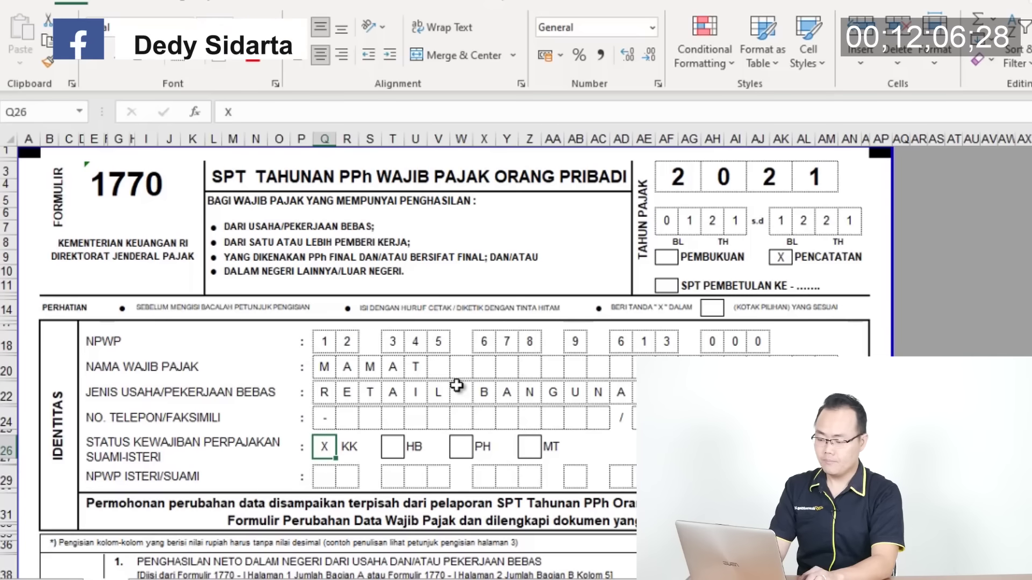
key("Down")
key("Down")
key("Down")
key("Down")
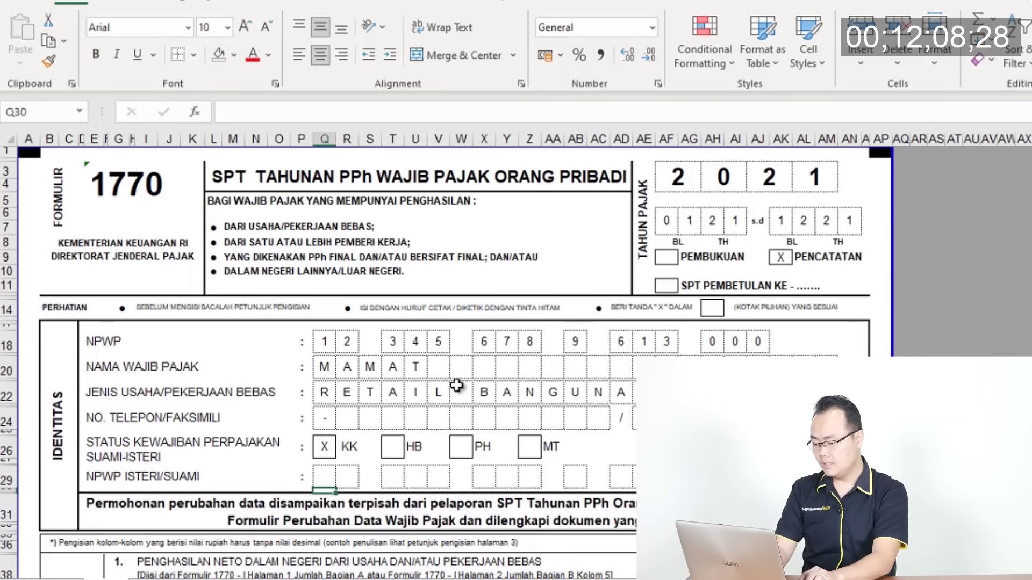
key("ctrl+Page_Down")
key("ctrl+Page_Down")
key("ctrl+Page_Down")
key("ctrl+Page_Down")
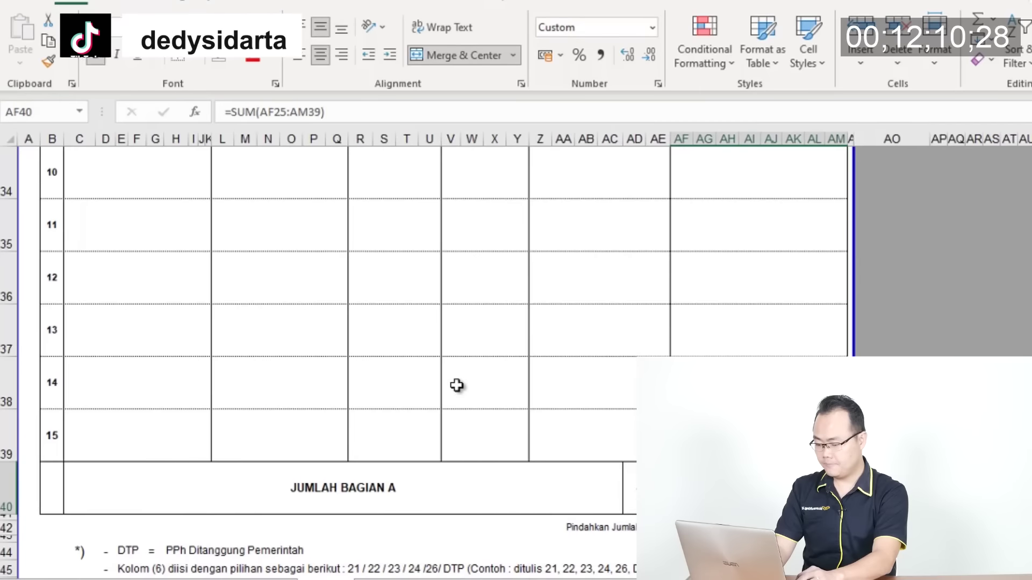
Return to the final-income attachment and select the 600.000.000 income amount
key("Down")
key("Down")
key("Down")
key("Down")
key("Down")
key("Down")
key("Down")
key("Down")
key("Down")
key("Down")
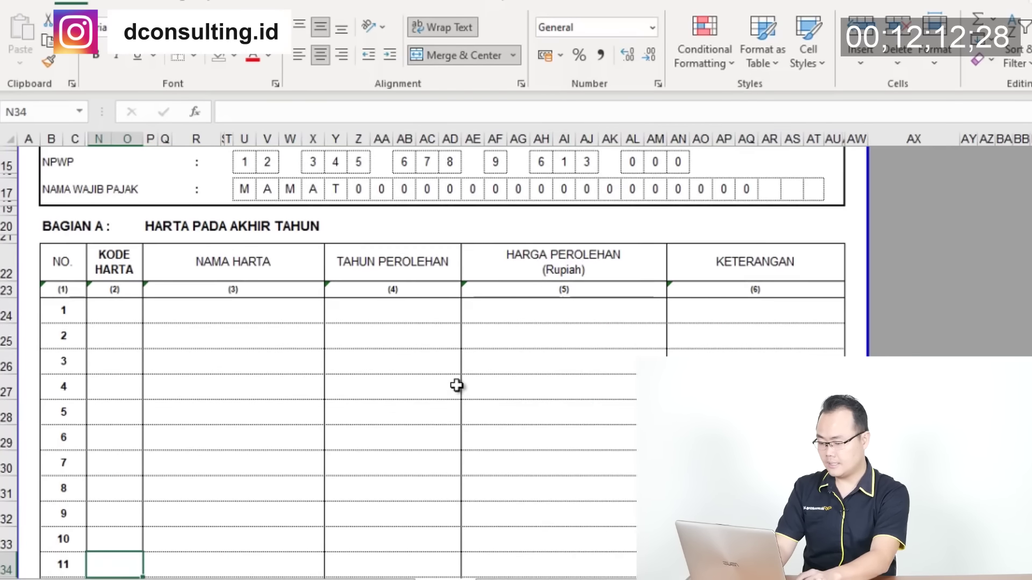
key("ctrl+Page_Up")
key("Up")
key("Left")
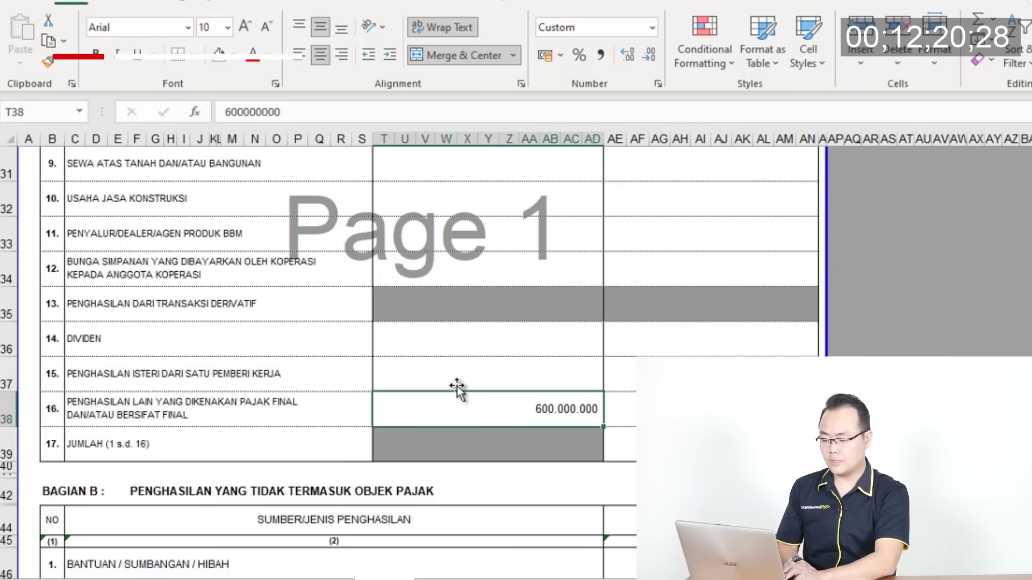
Check the 500.000 tax owed on that income, then bring up the turnover notes
scroll(456, 386, "up", 5)
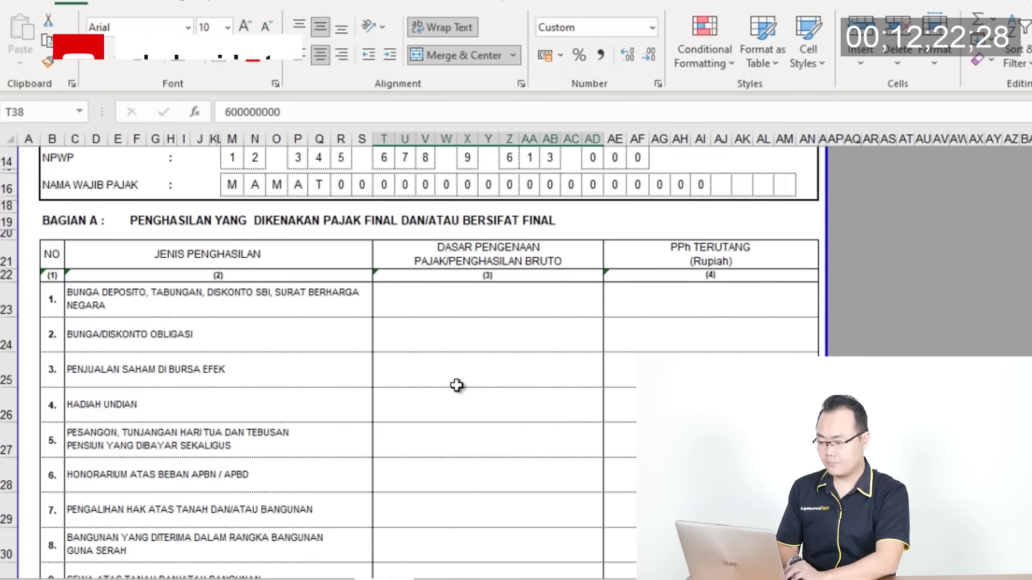
scroll(456, 386, "up", 3)
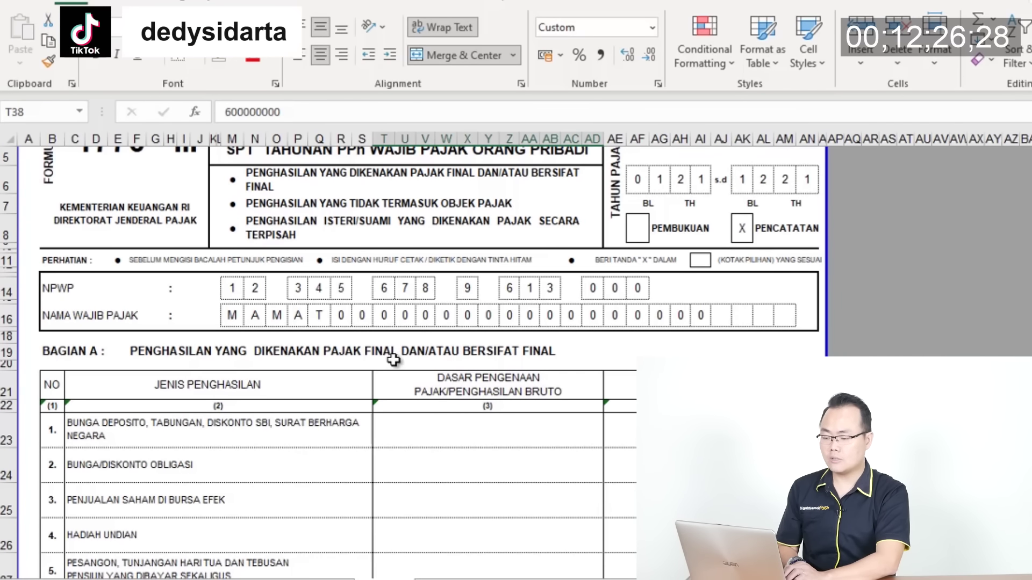
scroll(534, 357, "down", 6)
scroll(536, 356, "down", 6)
scroll(536, 357, "up", 4)
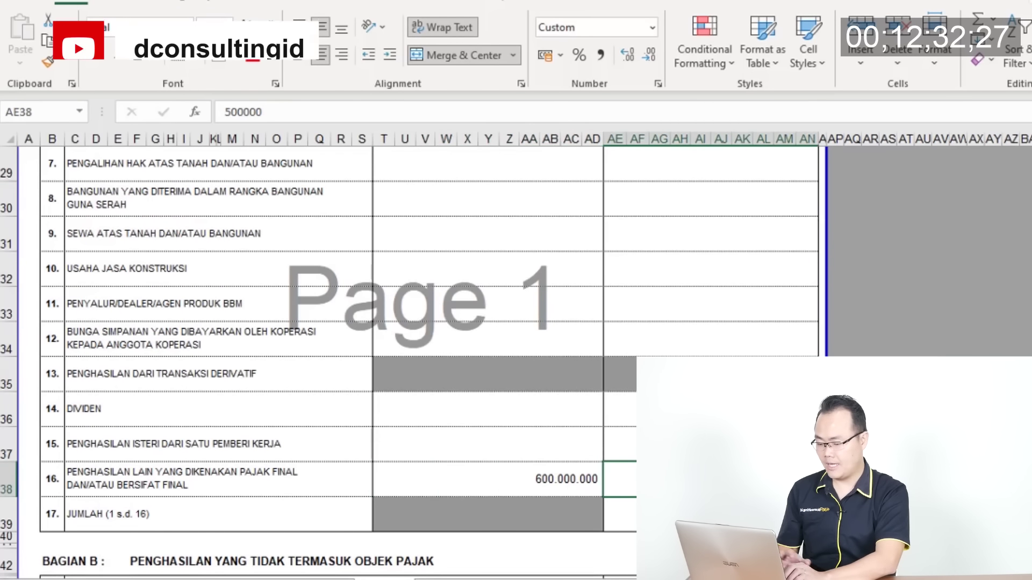
left_click(618, 479)
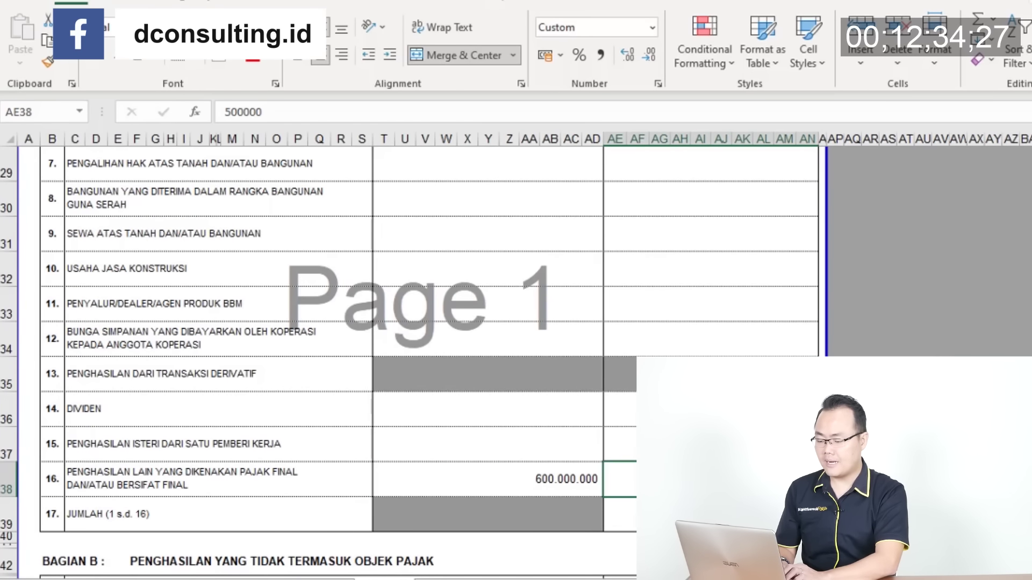
key("alt+Tab")
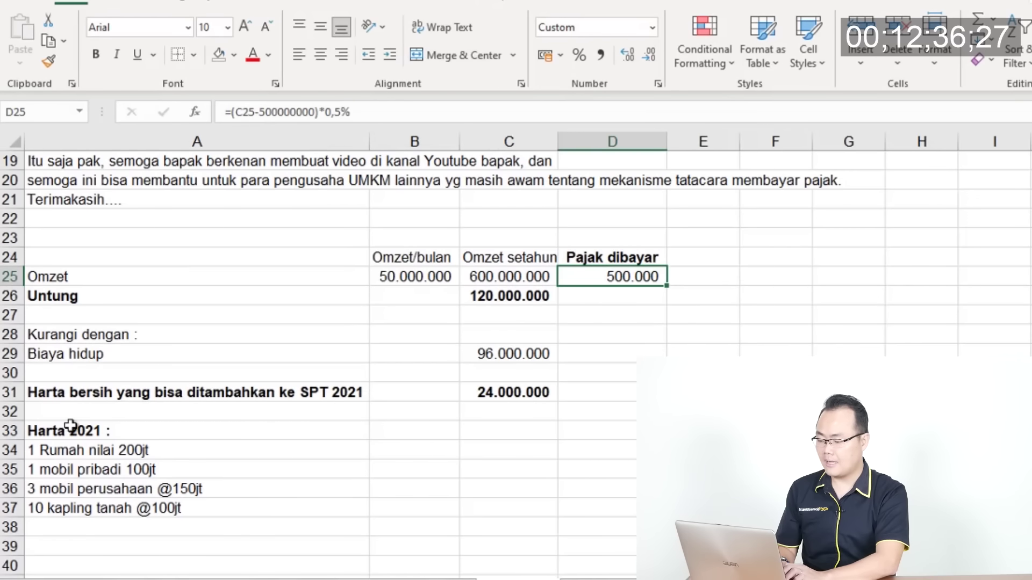
Enter RUMAH as asset 1's name, following the Harta 2021 notes
left_click(70, 426)
key("alt+Tab")
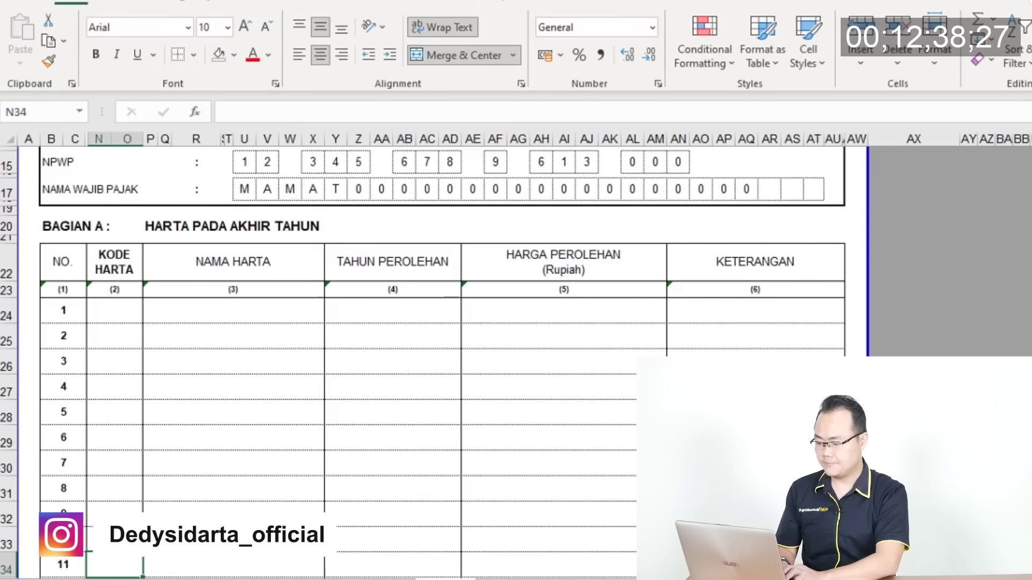
left_click(133, 313)
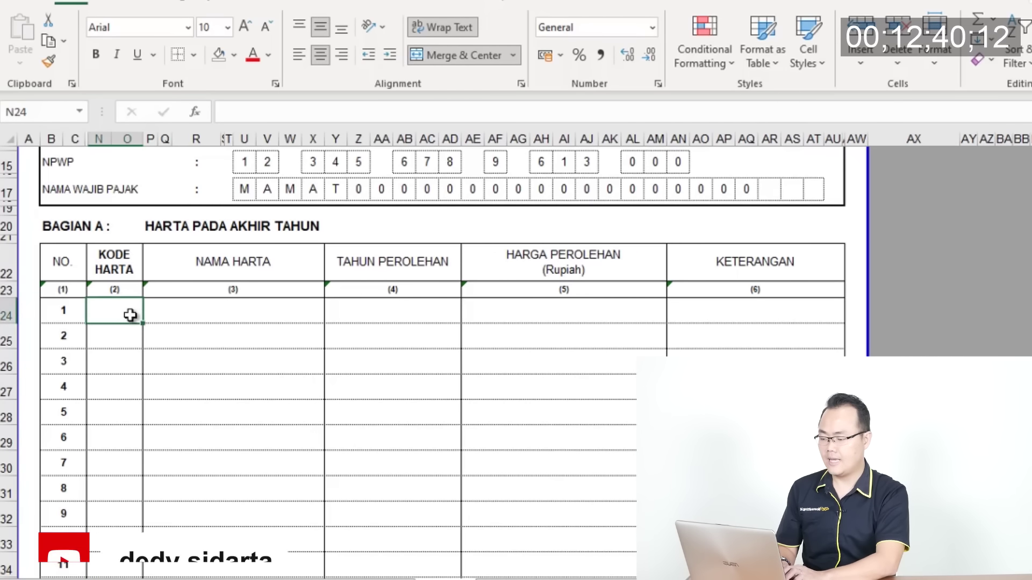
left_click(195, 318)
key("alt+Tab")
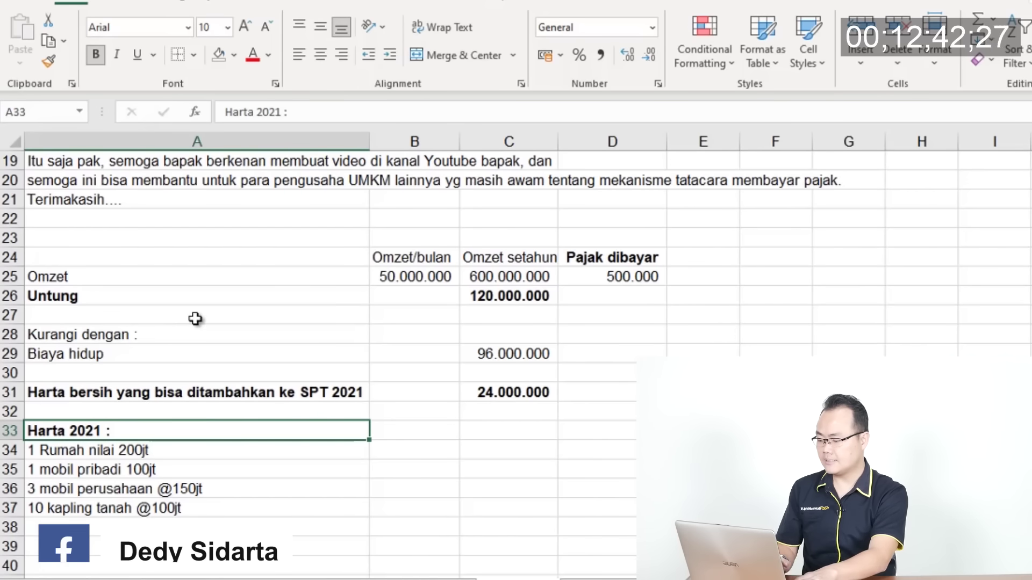
key("alt+Tab")
type("RUMAH")
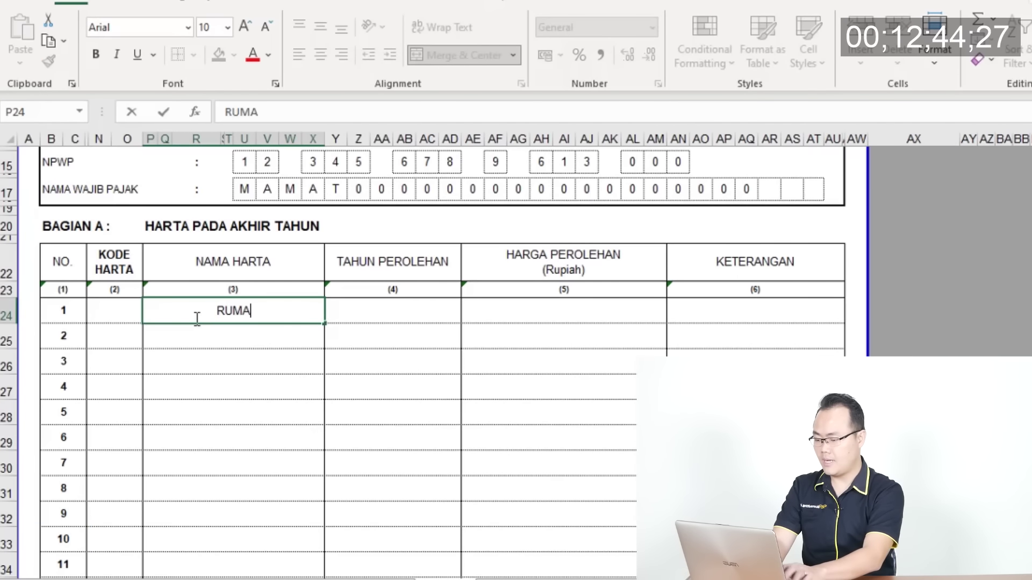
key("Return")
Move to RUMAH's acquisition year column and begin typing the year
key("Up")
key("Right")
key("alt+Tab")
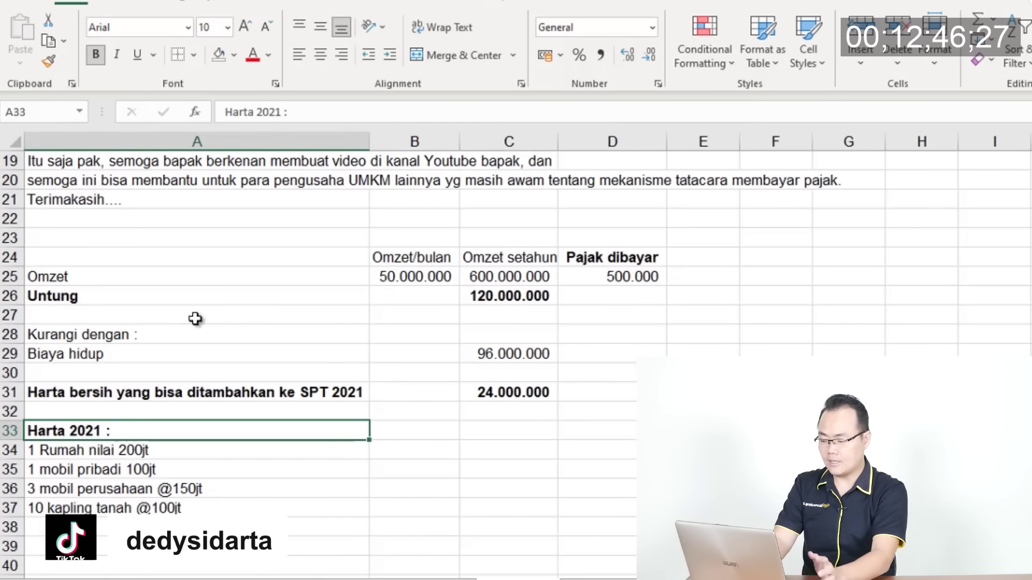
key("alt+Tab")
type("20")
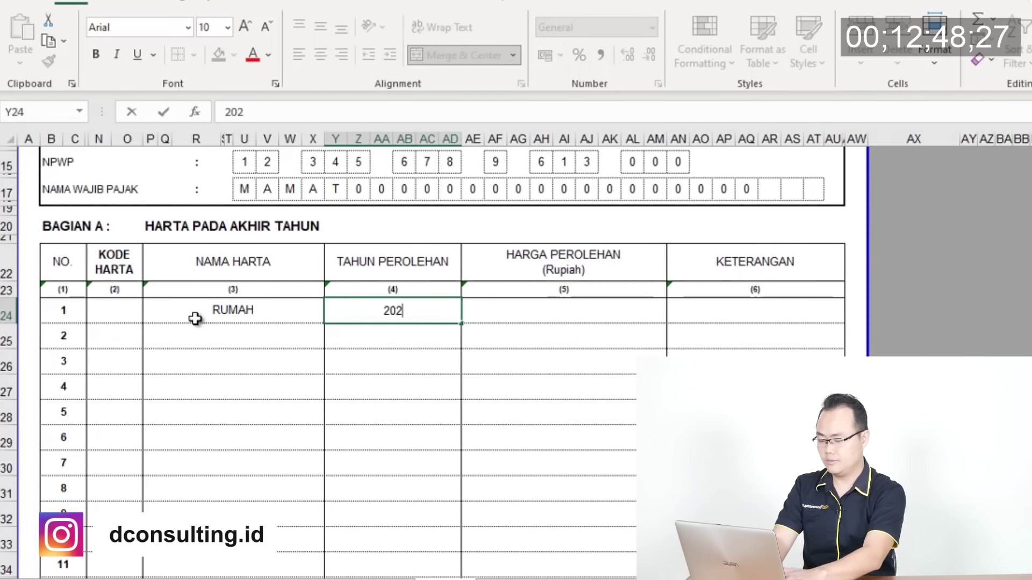